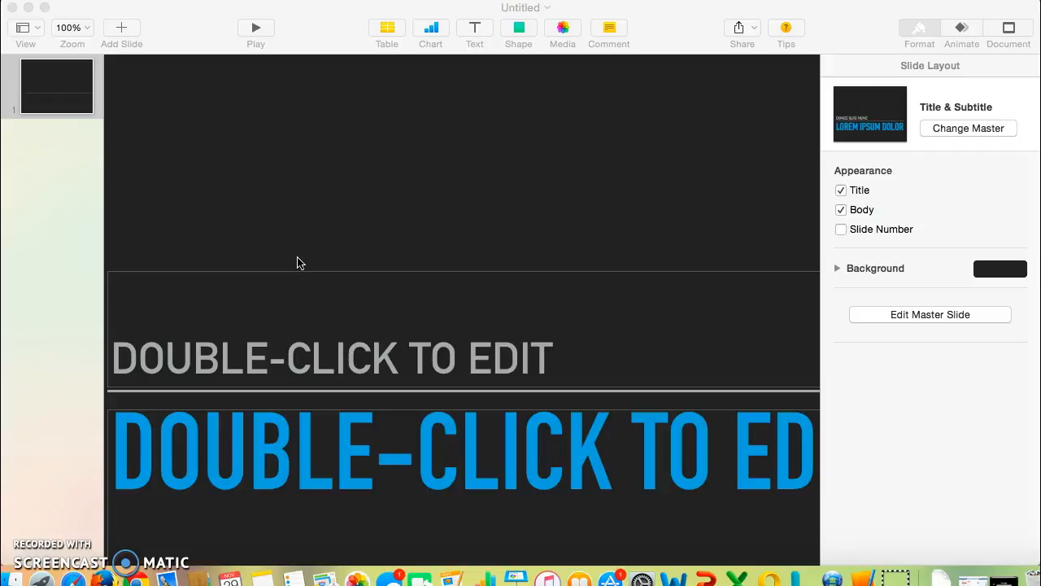
Set the slide's background to the dark purple color fill
{"action": "left_click", "coordinate": [394, 208]}
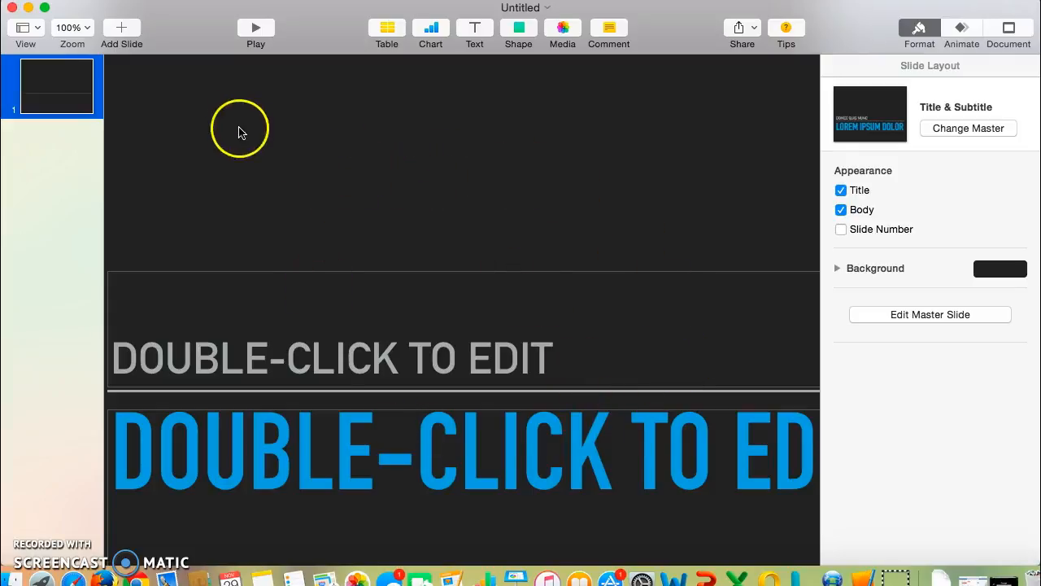
{"action": "left_click", "coordinate": [86, 28]}
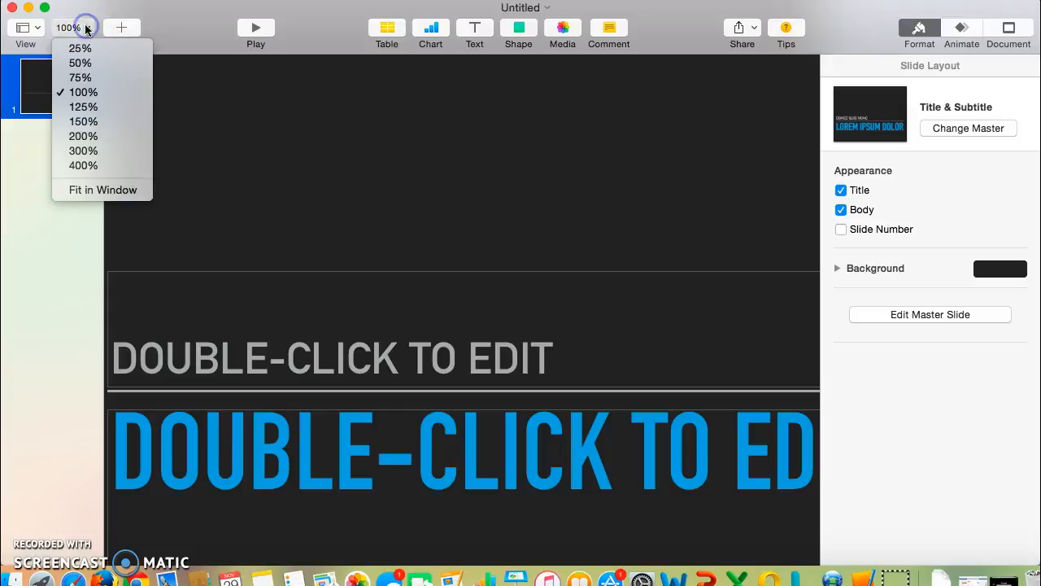
{"action": "left_click", "coordinate": [79, 77]}
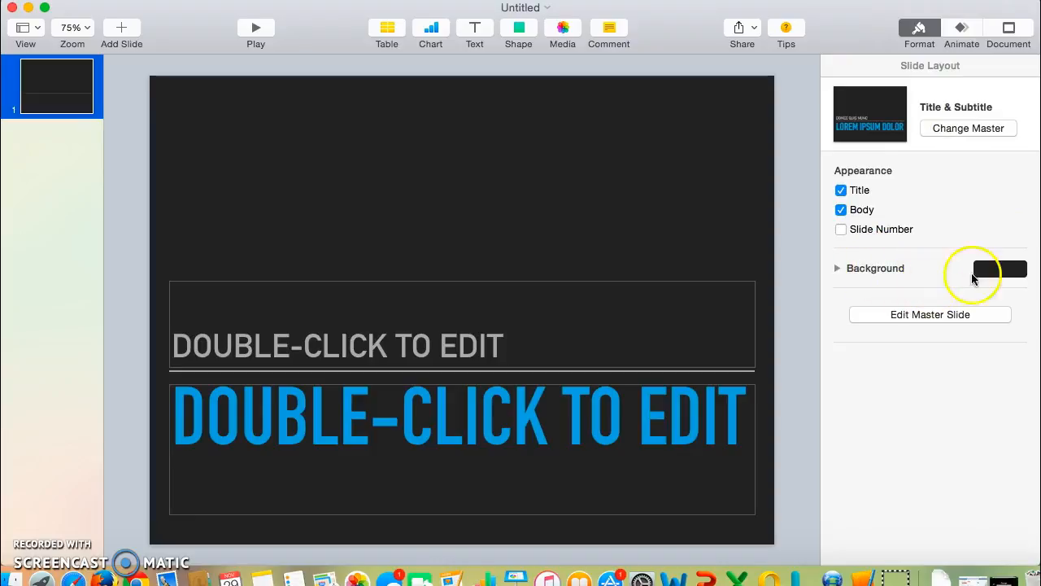
{"action": "left_click", "coordinate": [1002, 270]}
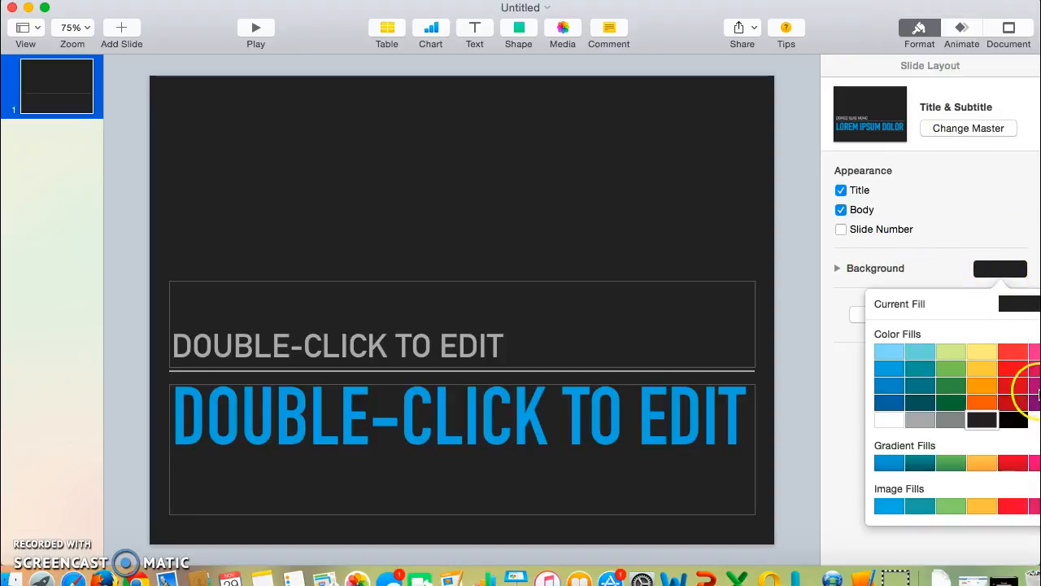
{"action": "left_click", "coordinate": [1033, 401]}
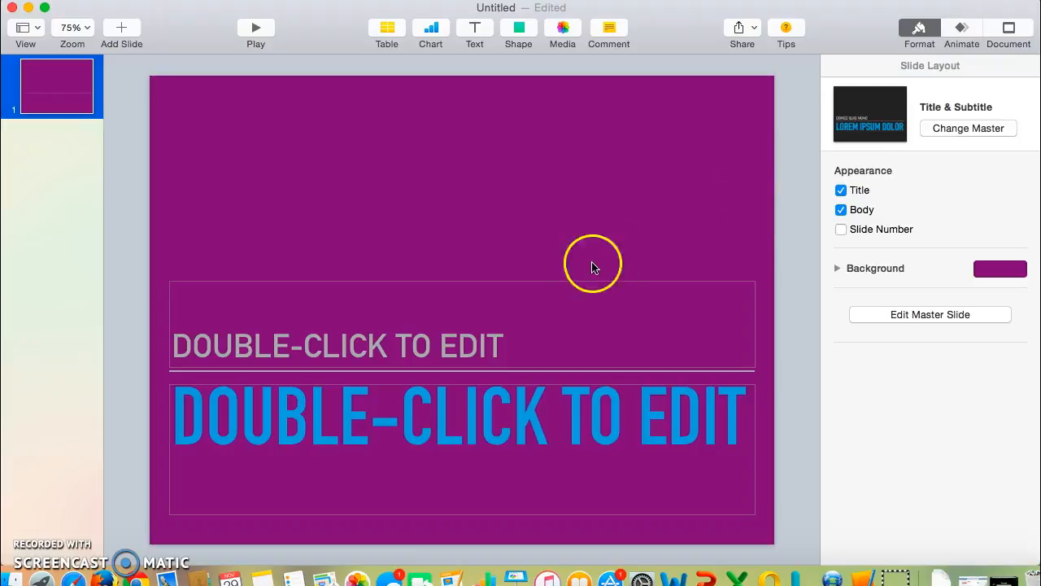
Enter the two presenters' names in the subtitle placeholder and "214 Sporting Goods" in the title placeholder
{"action": "left_click", "coordinate": [410, 354]}
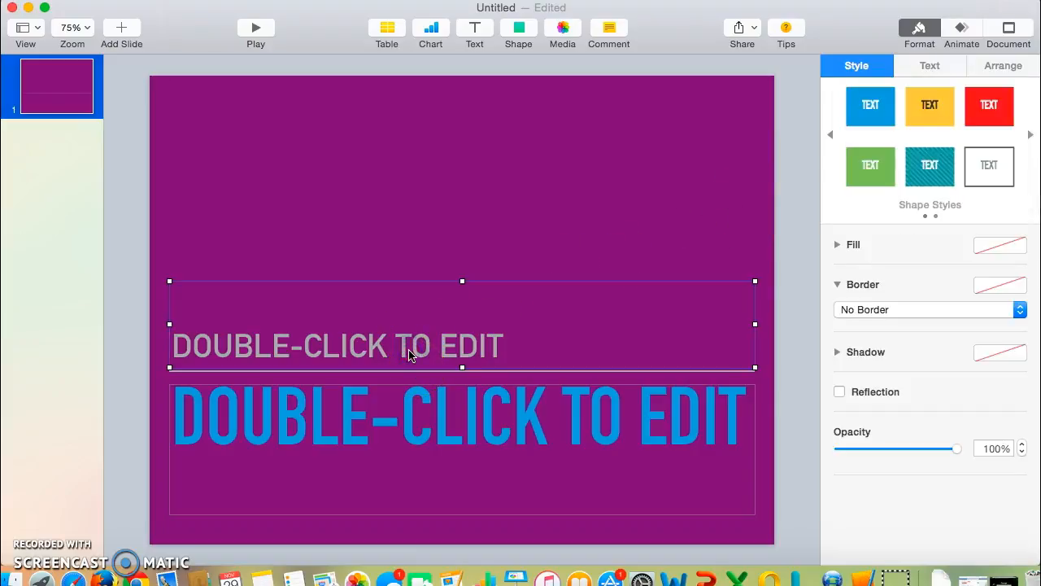
{"action": "left_click", "coordinate": [410, 354]}
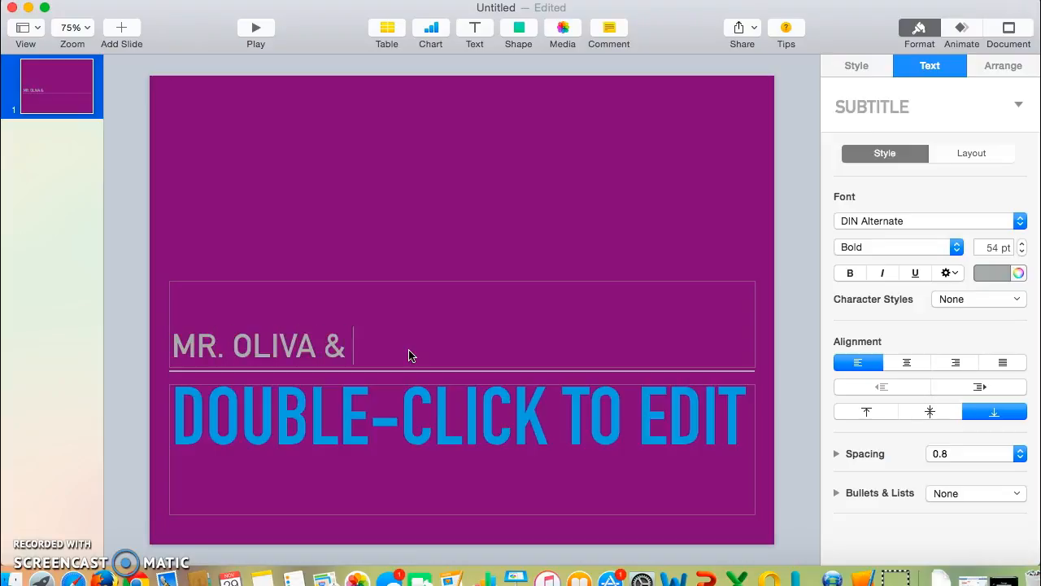
{"action": "left_click", "coordinate": [414, 416]}
{"action": "left_click", "coordinate": [415, 415]}
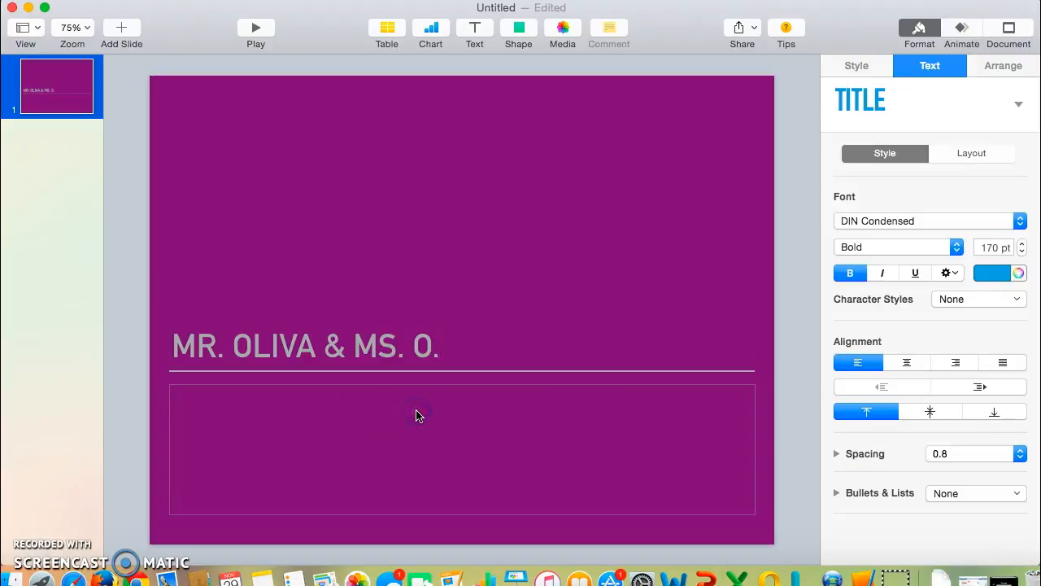
{"action": "type", "text": "214"}
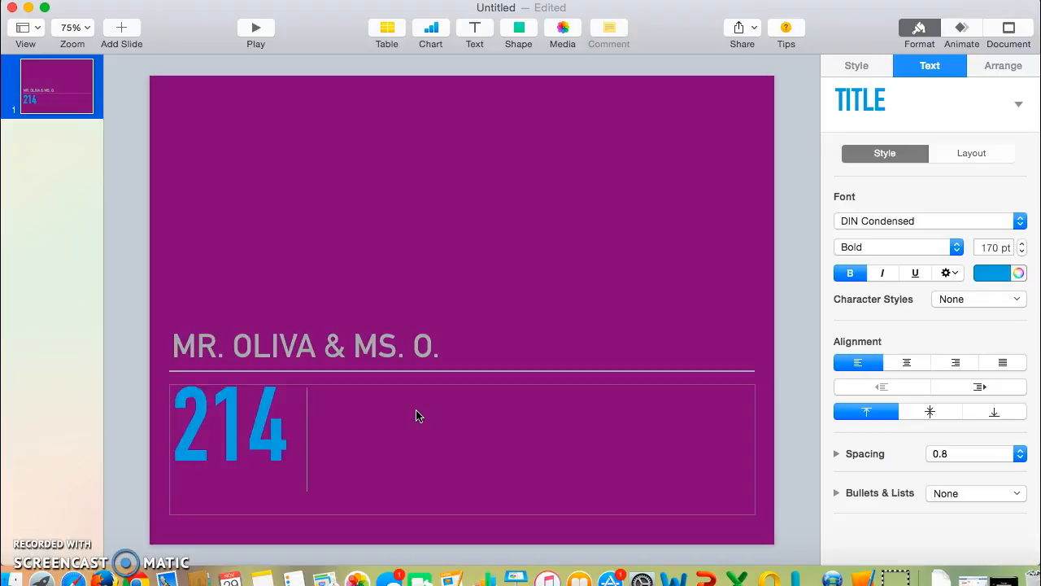
{"action": "type", "text": " SPORTIN"}
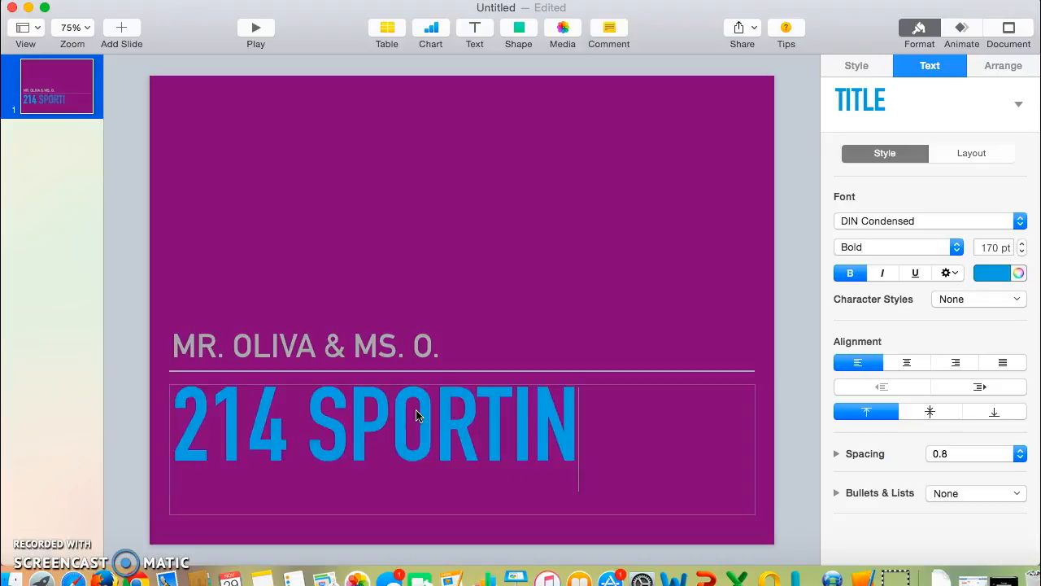
{"action": "type", "text": "G GOODS"}
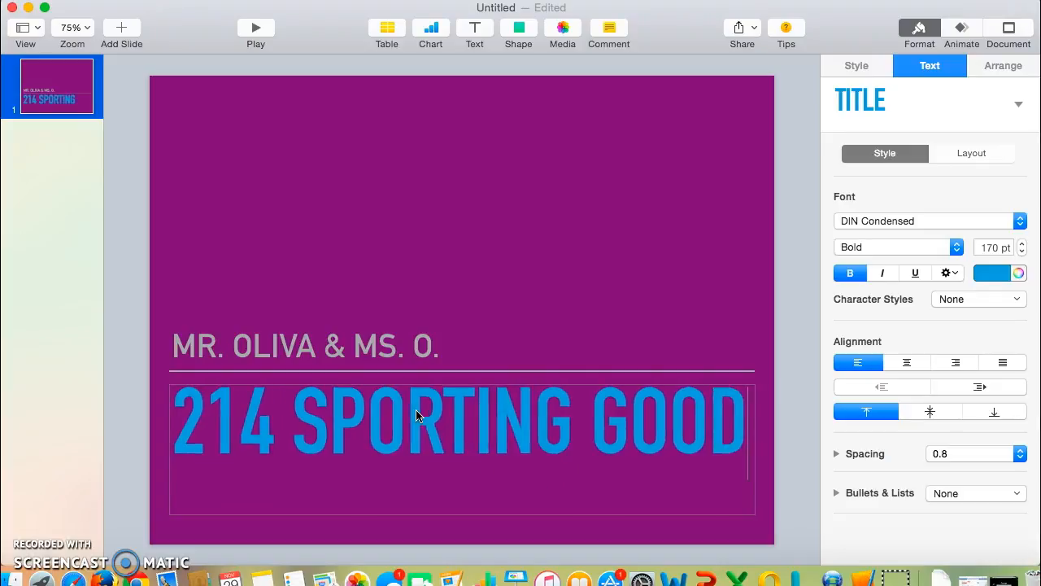
{"action": "left_click", "coordinate": [440, 413]}
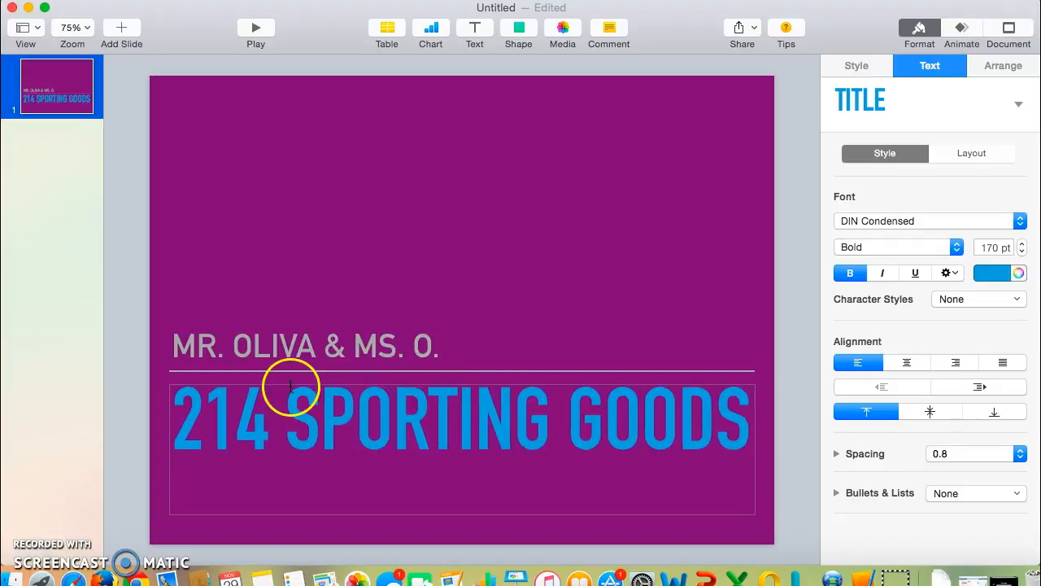
Format the whole subtitle line in the Copperplate font with bold and italic
{"action": "double_click", "coordinate": [296, 348]}
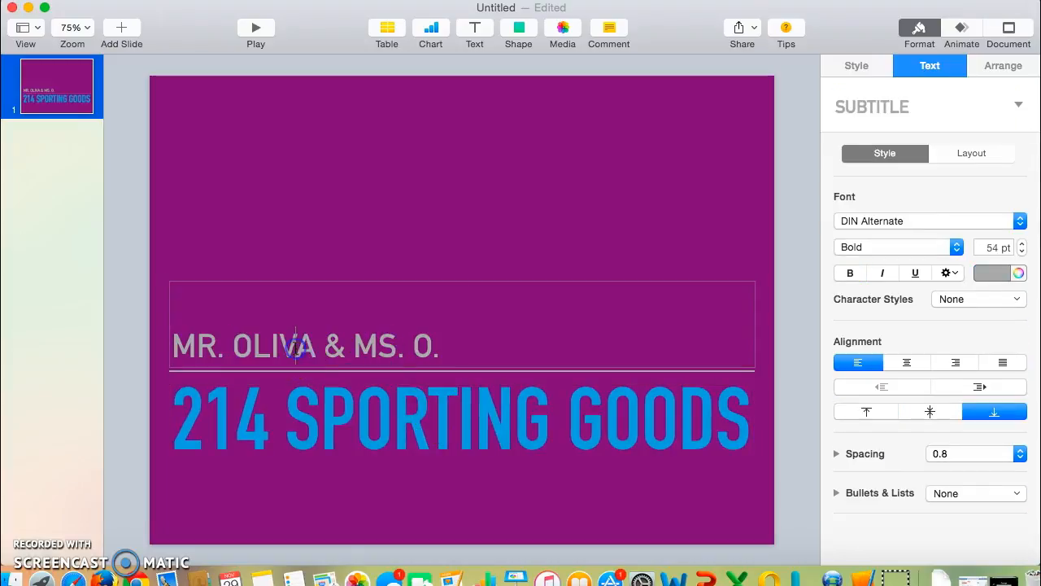
{"action": "triple_click", "coordinate": [292, 349]}
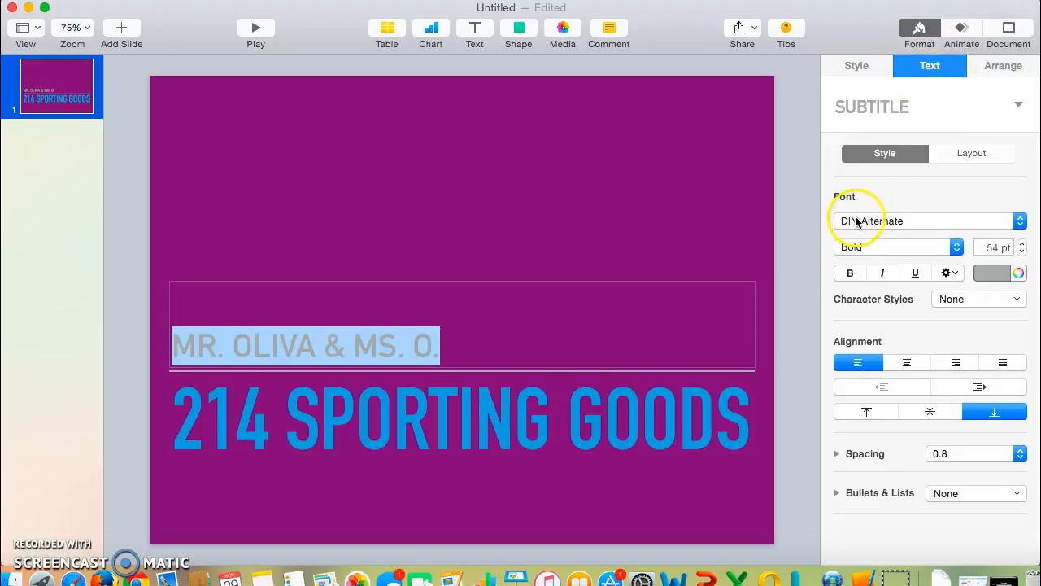
{"action": "left_click", "coordinate": [887, 221]}
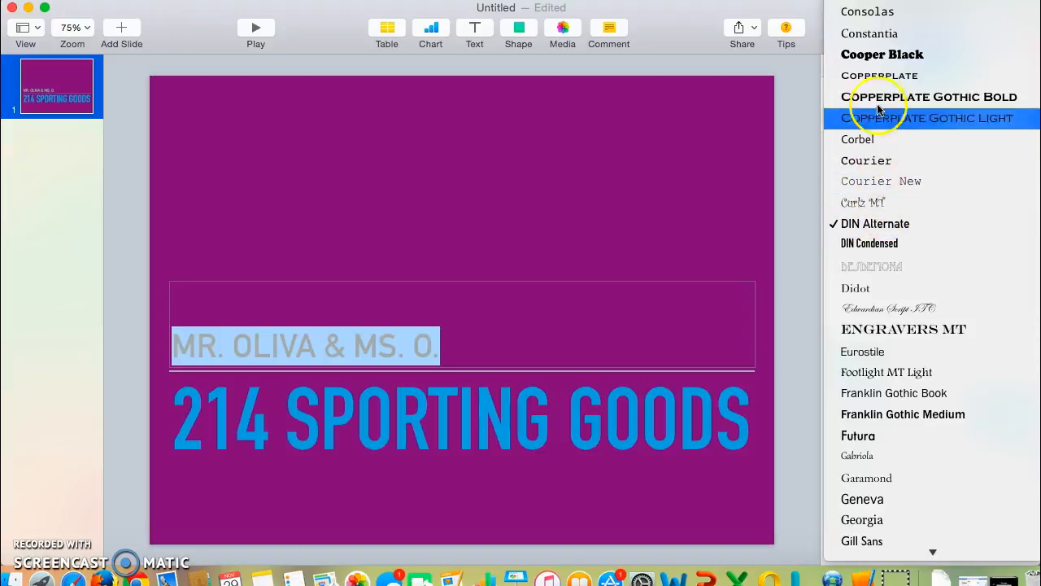
{"action": "left_click", "coordinate": [870, 79]}
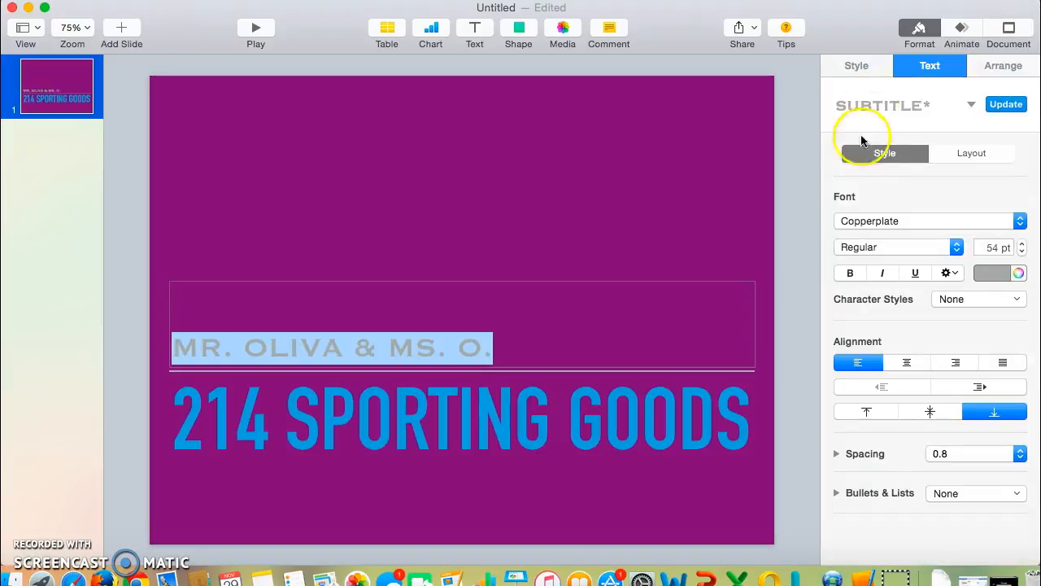
{"action": "left_click", "coordinate": [850, 274]}
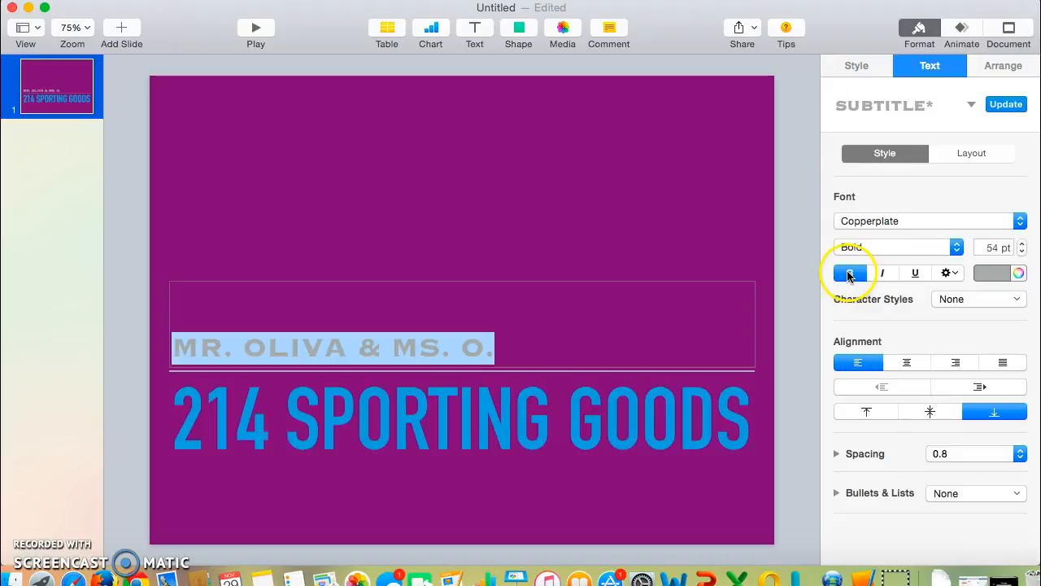
{"action": "left_click", "coordinate": [916, 274]}
{"action": "left_click", "coordinate": [917, 275]}
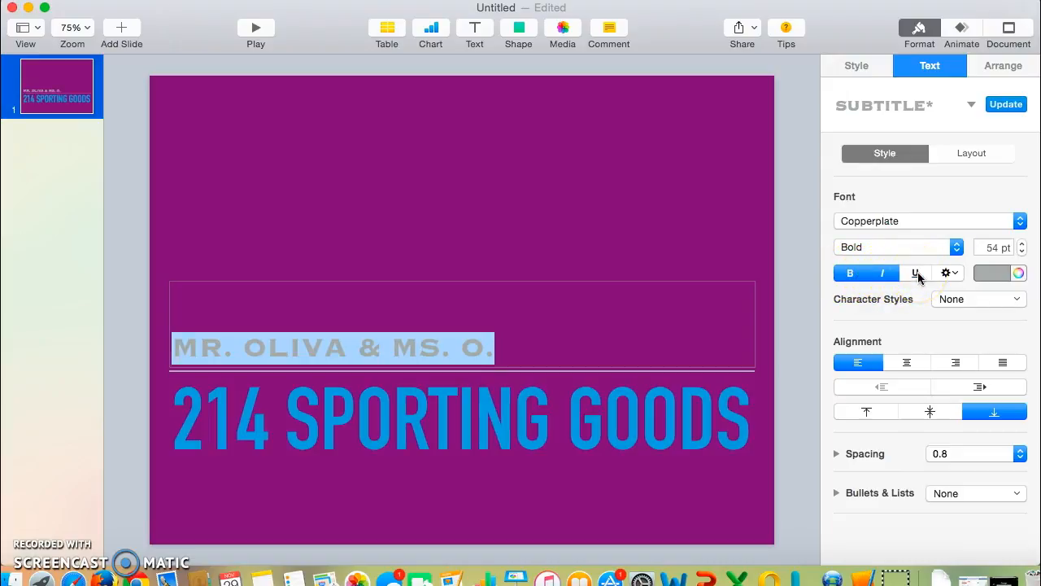
Color the selected subtitle text bright green using the crayon color set
{"action": "left_click", "coordinate": [1002, 276]}
{"action": "left_click", "coordinate": [1002, 277]}
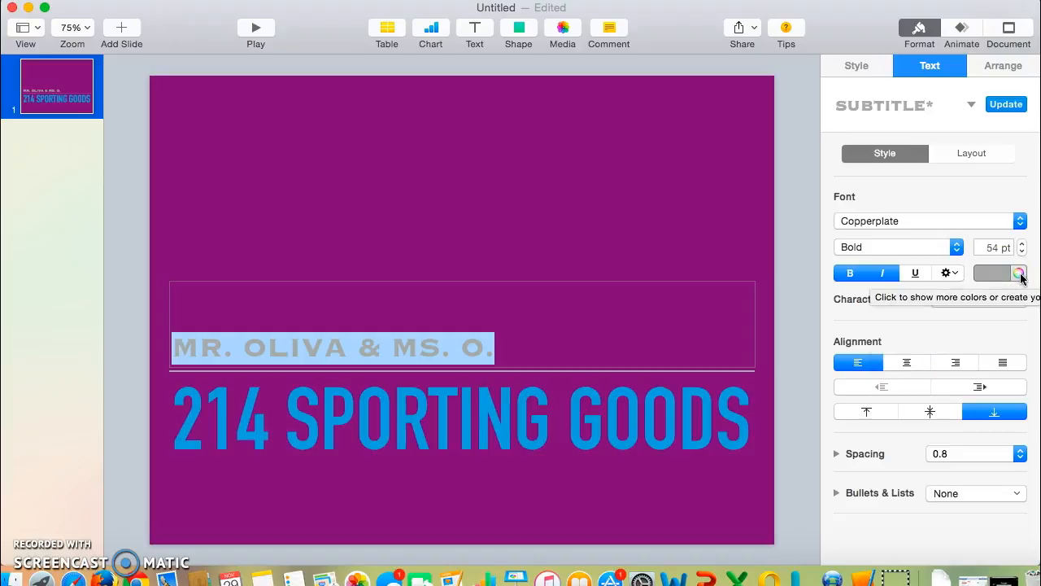
{"action": "left_click", "coordinate": [1020, 272]}
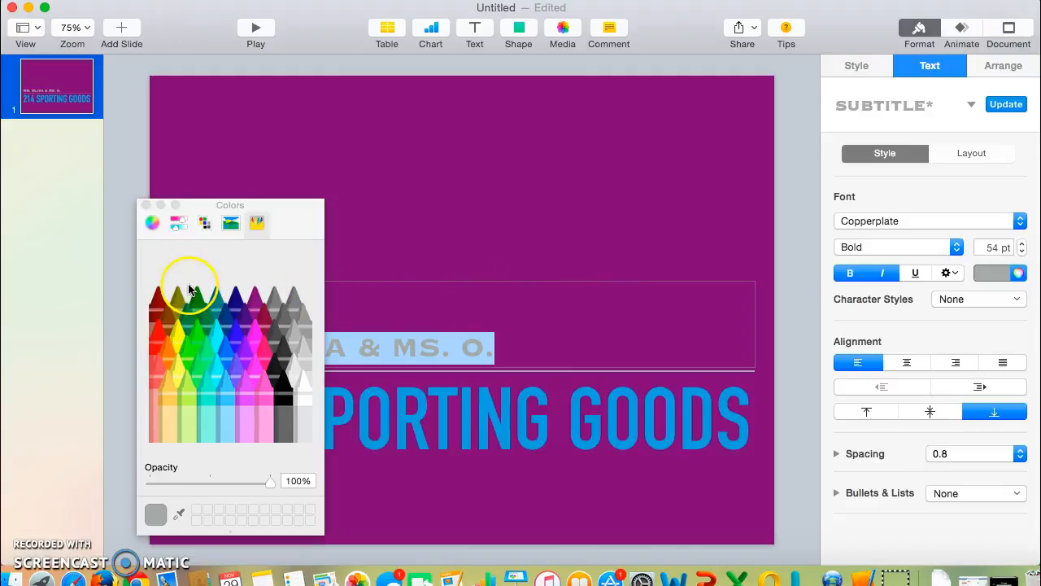
{"action": "left_click", "coordinate": [153, 223]}
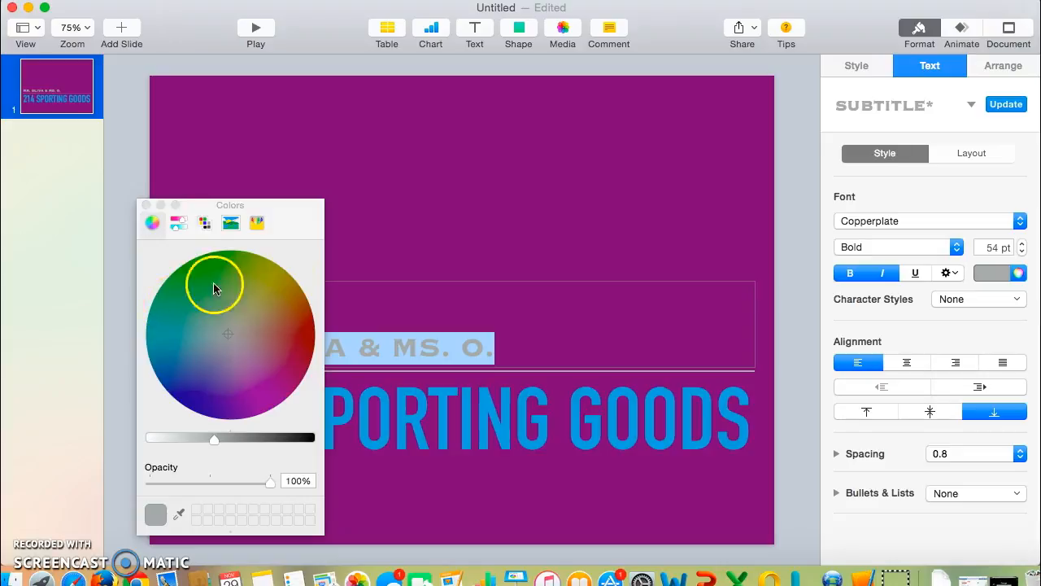
{"action": "left_click", "coordinate": [256, 223]}
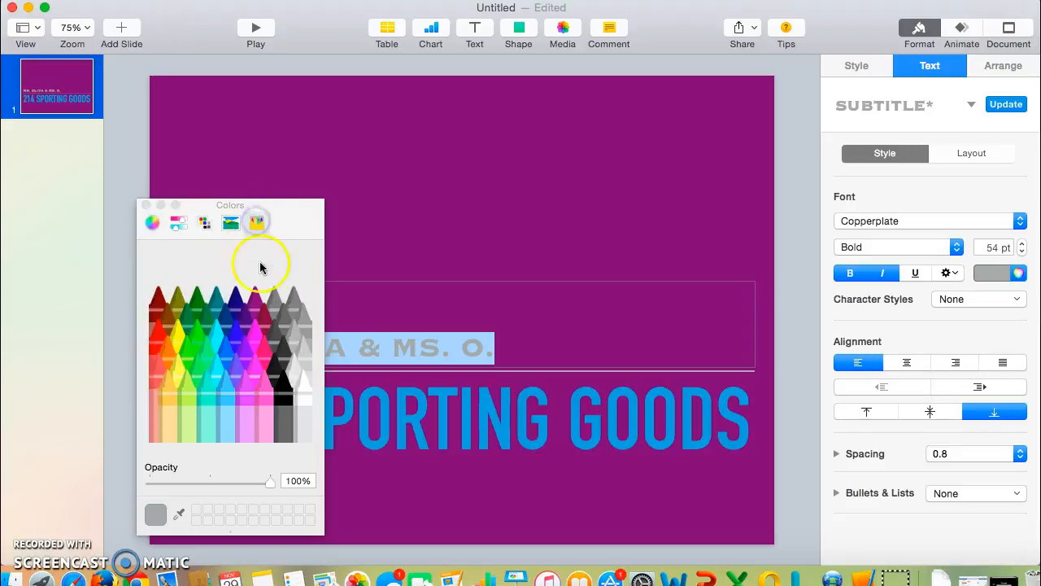
{"action": "left_click", "coordinate": [197, 331]}
{"action": "left_click", "coordinate": [147, 205]}
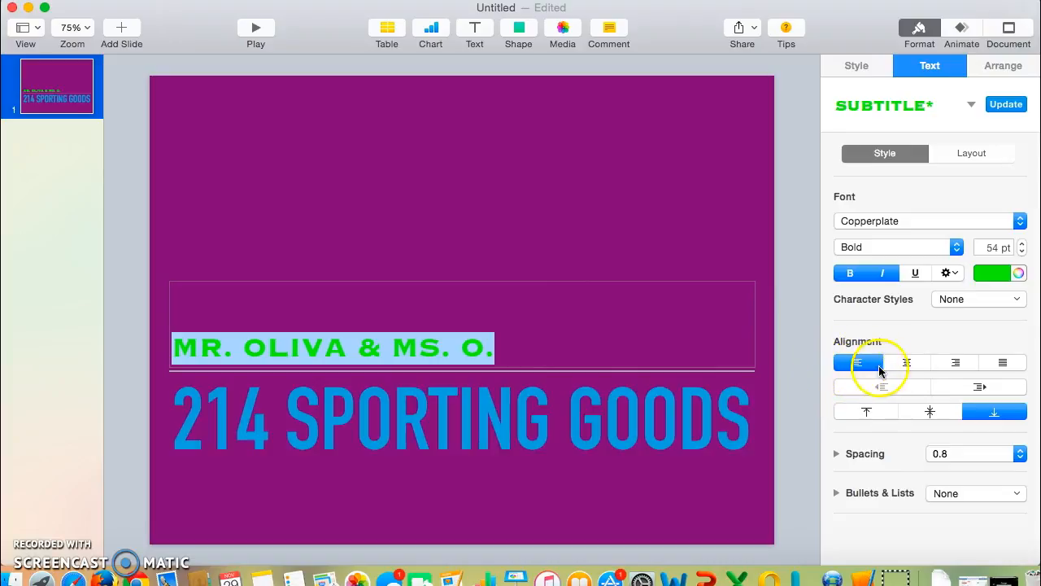
Center the subtitle text horizontally and align it vertically to the middle of its box
{"action": "left_click", "coordinate": [907, 363]}
{"action": "left_click", "coordinate": [960, 366]}
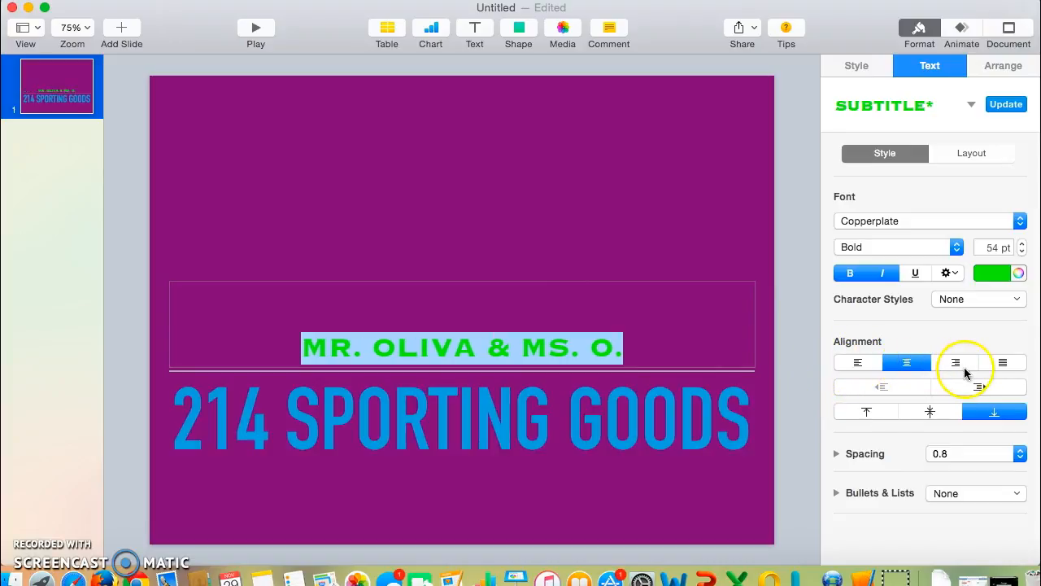
{"action": "left_click", "coordinate": [910, 362]}
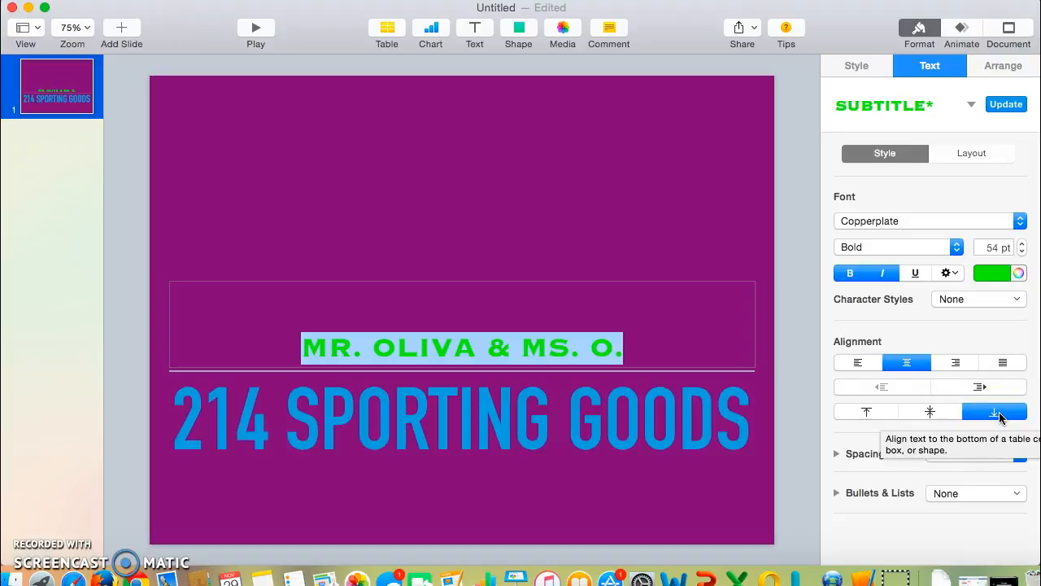
{"action": "left_click", "coordinate": [929, 414]}
{"action": "left_click", "coordinate": [862, 413]}
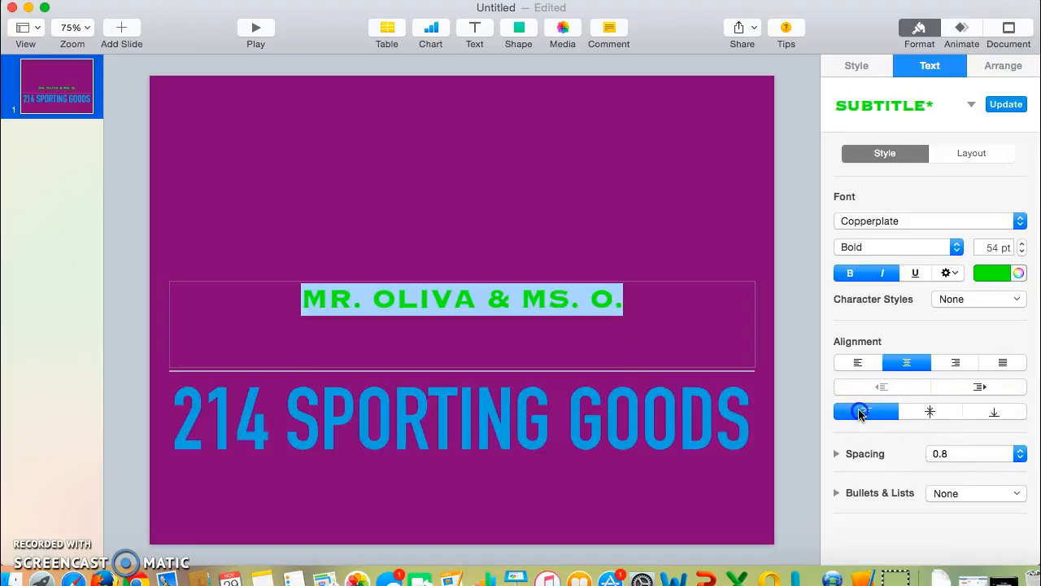
{"action": "left_click", "coordinate": [932, 412]}
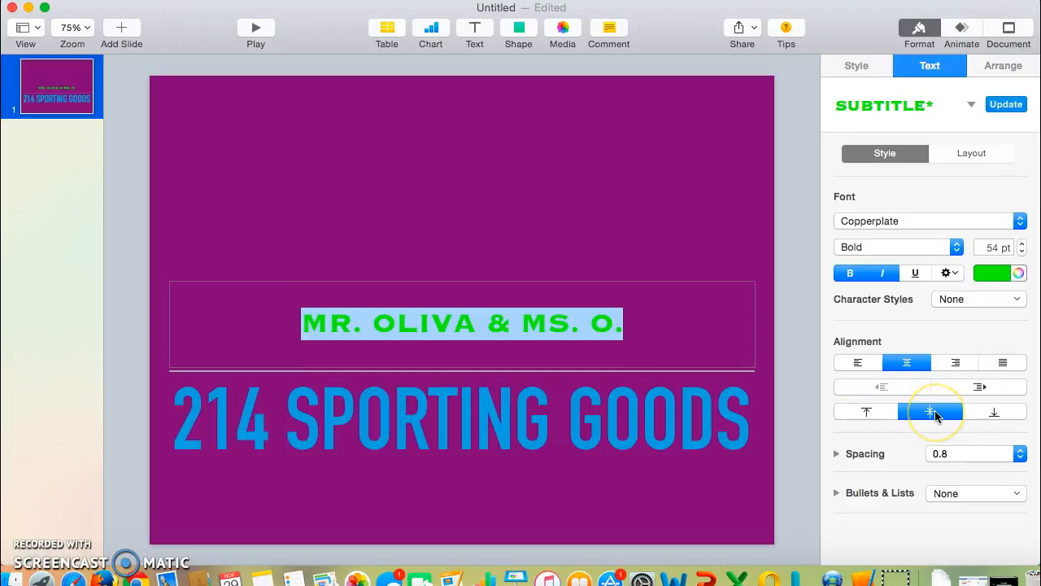
{"action": "left_click", "coordinate": [969, 494]}
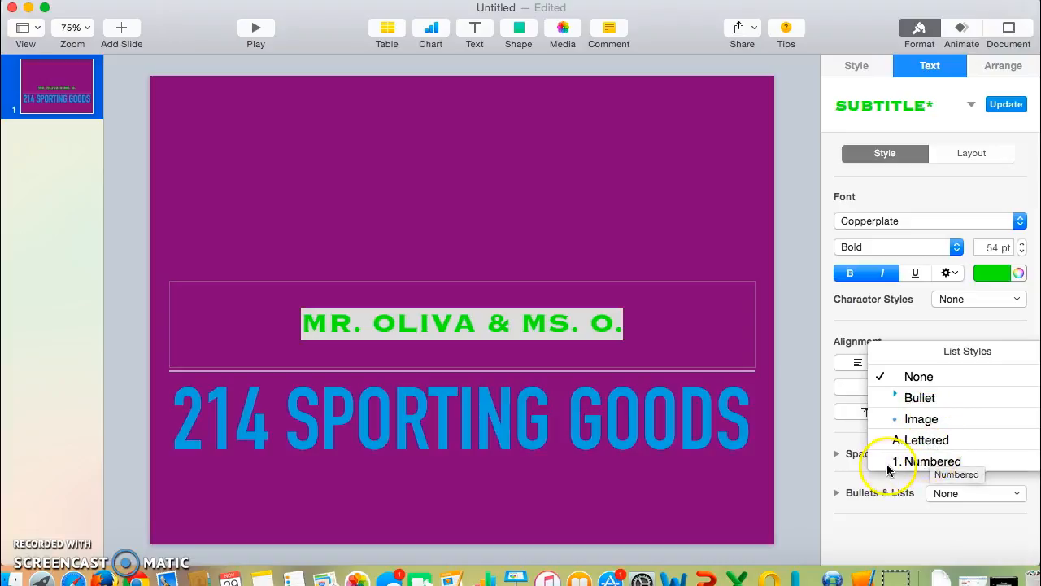
{"action": "left_click", "coordinate": [700, 244]}
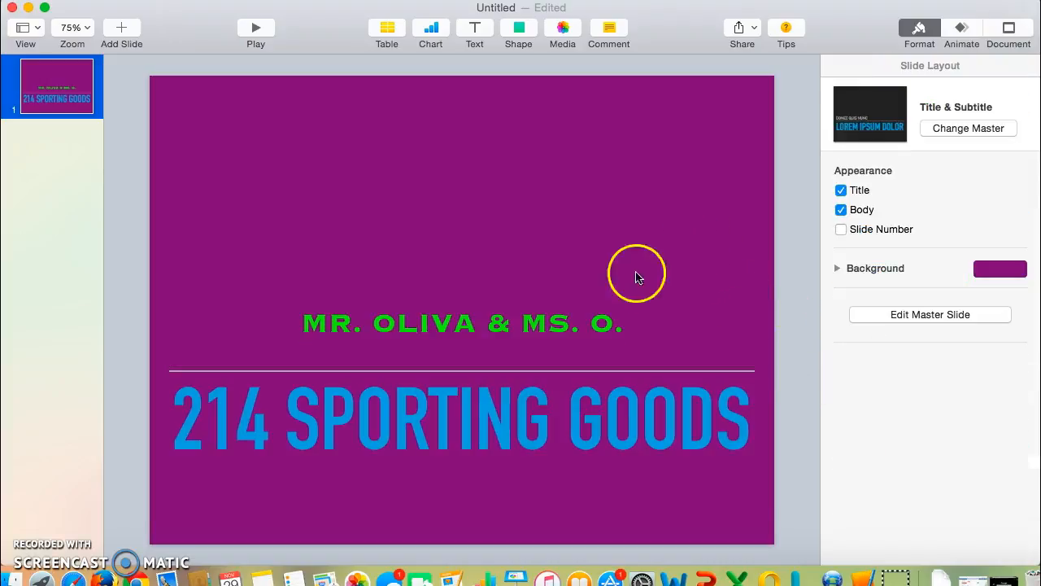
Apply the yellow shape style to the subtitle box and change its fill to orange
{"action": "left_click", "coordinate": [601, 295]}
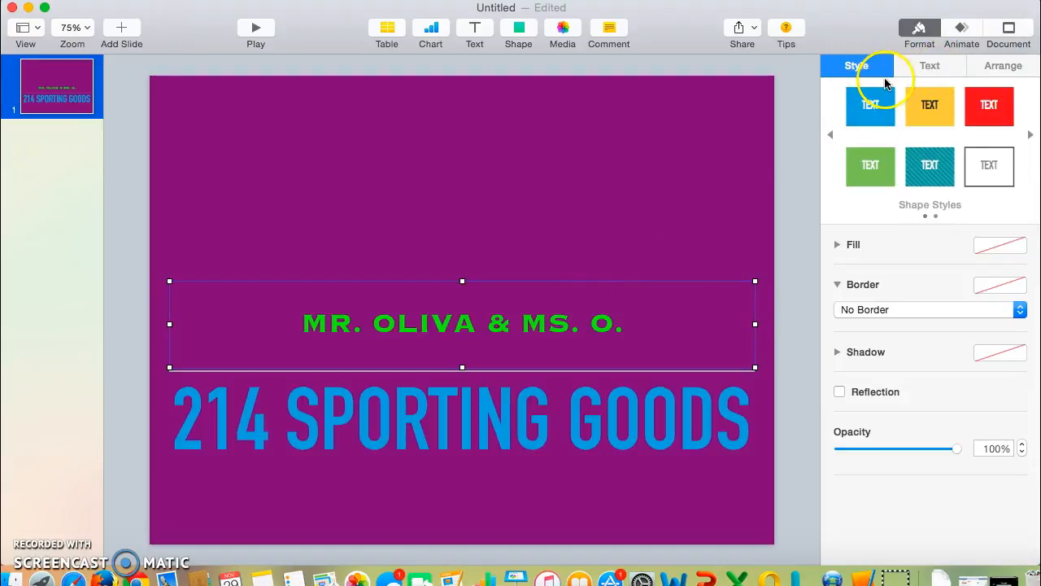
{"action": "left_click", "coordinate": [1029, 134]}
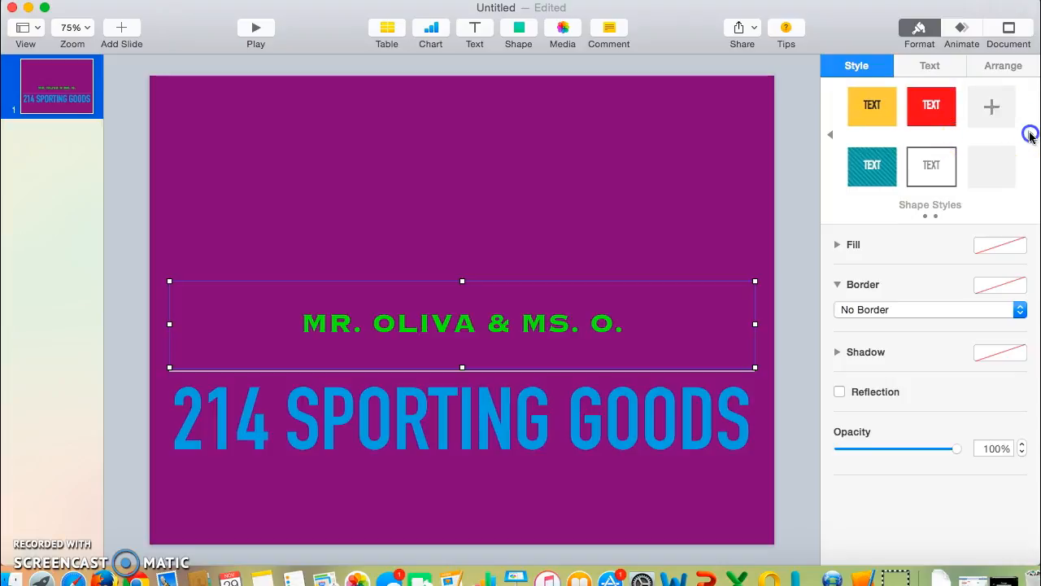
{"action": "left_click", "coordinate": [830, 134]}
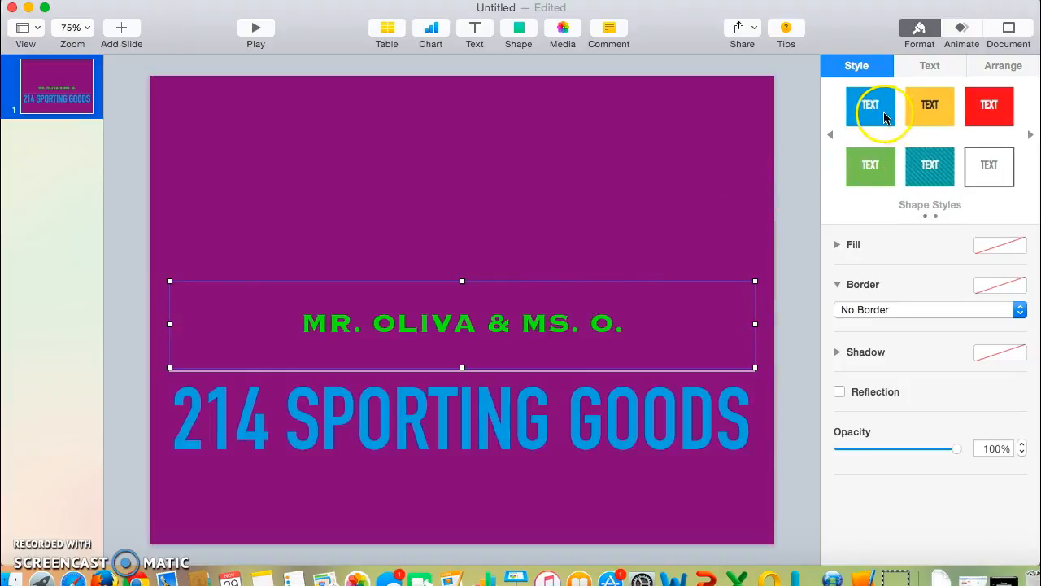
{"action": "left_click", "coordinate": [929, 113]}
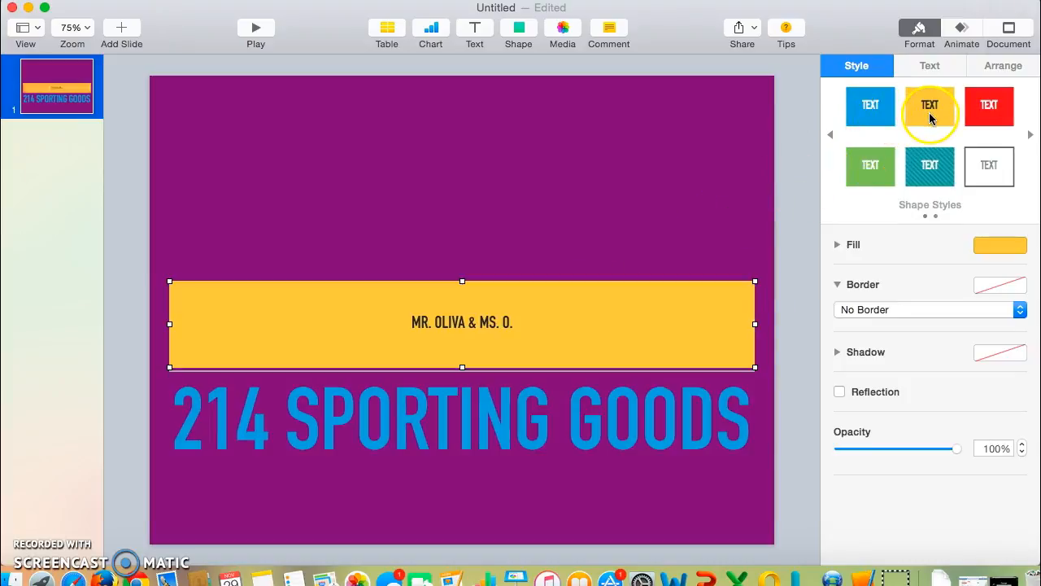
{"action": "left_click", "coordinate": [1020, 245]}
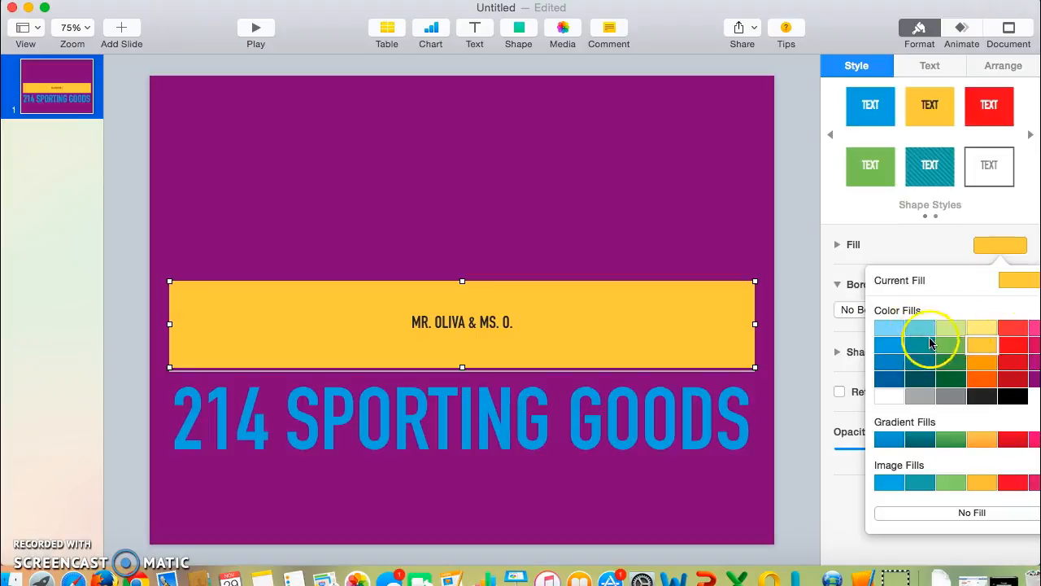
{"action": "left_click", "coordinate": [981, 368]}
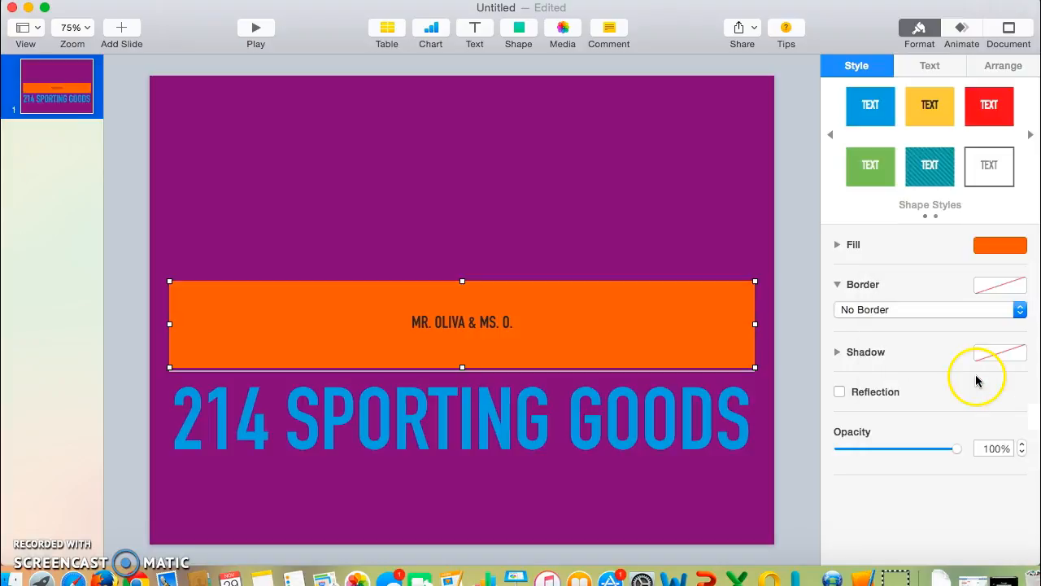
Try a rough brushed line border on the subtitle box, followed by a picture frame border with dark photo corners
{"action": "left_click", "coordinate": [1005, 287]}
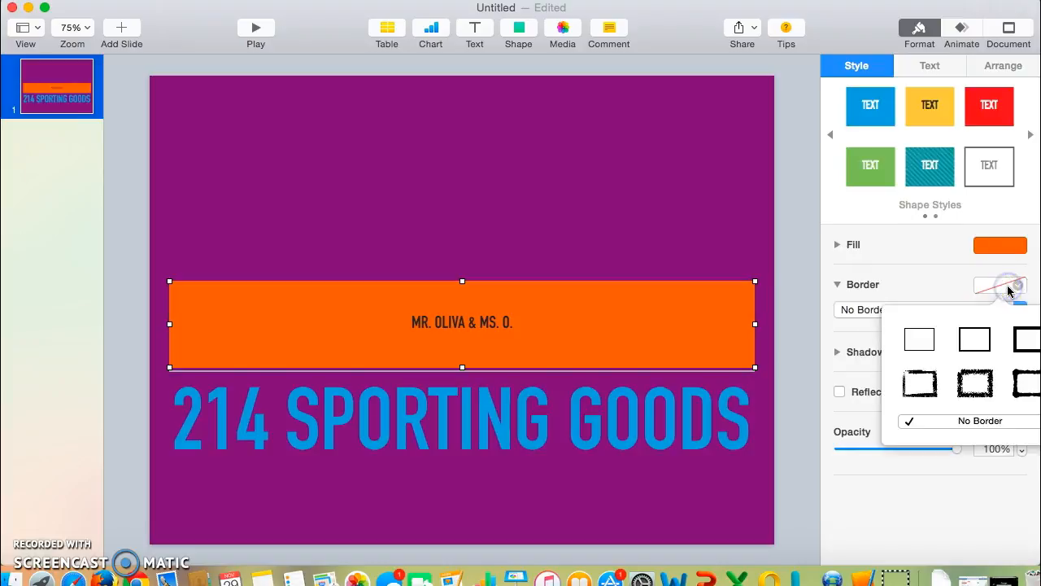
{"action": "left_click", "coordinate": [984, 381]}
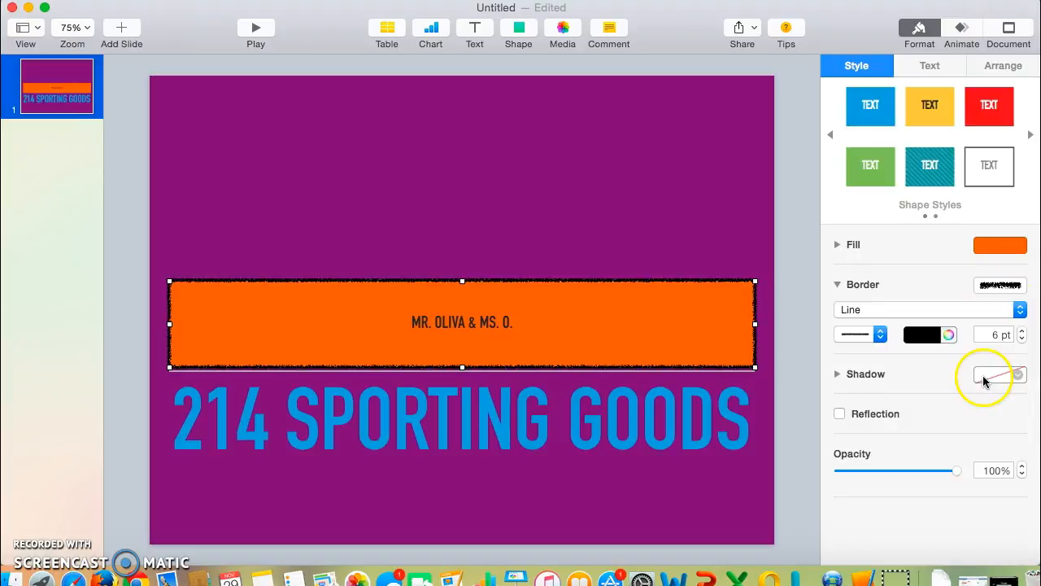
{"action": "left_click", "coordinate": [1016, 313]}
{"action": "left_click", "coordinate": [998, 323]}
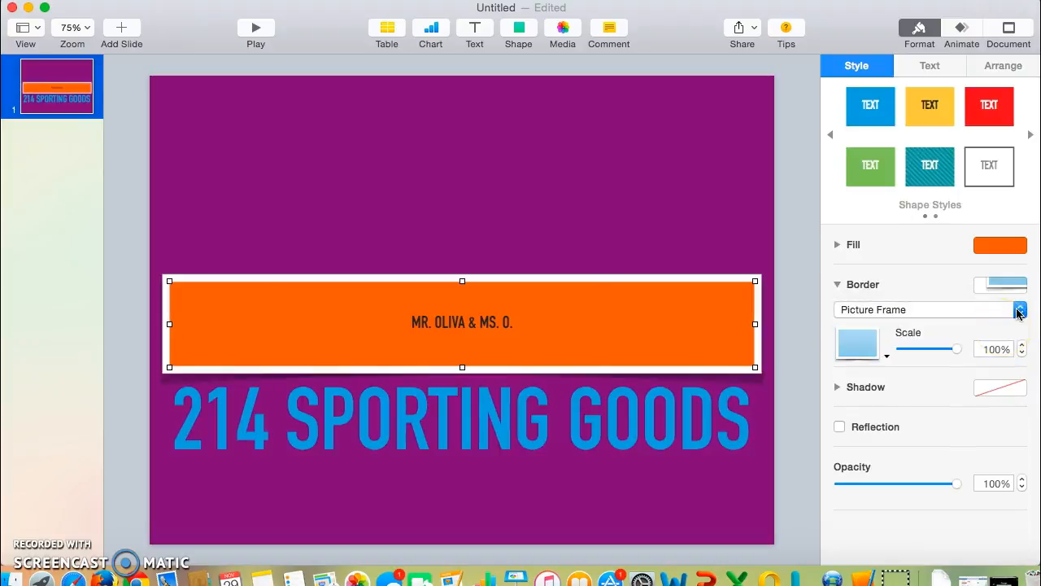
{"action": "left_click", "coordinate": [864, 343]}
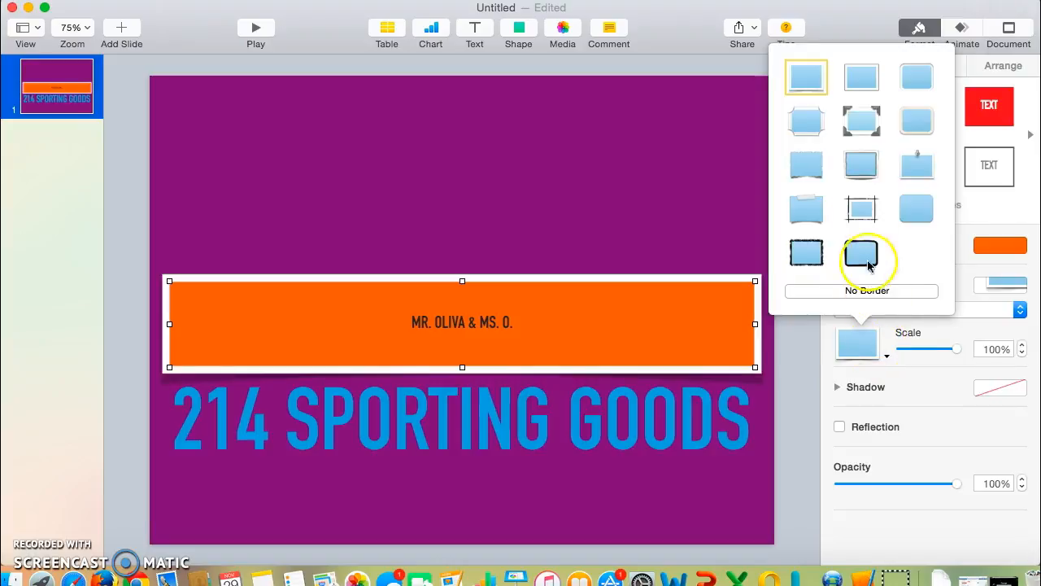
{"action": "left_click", "coordinate": [861, 122]}
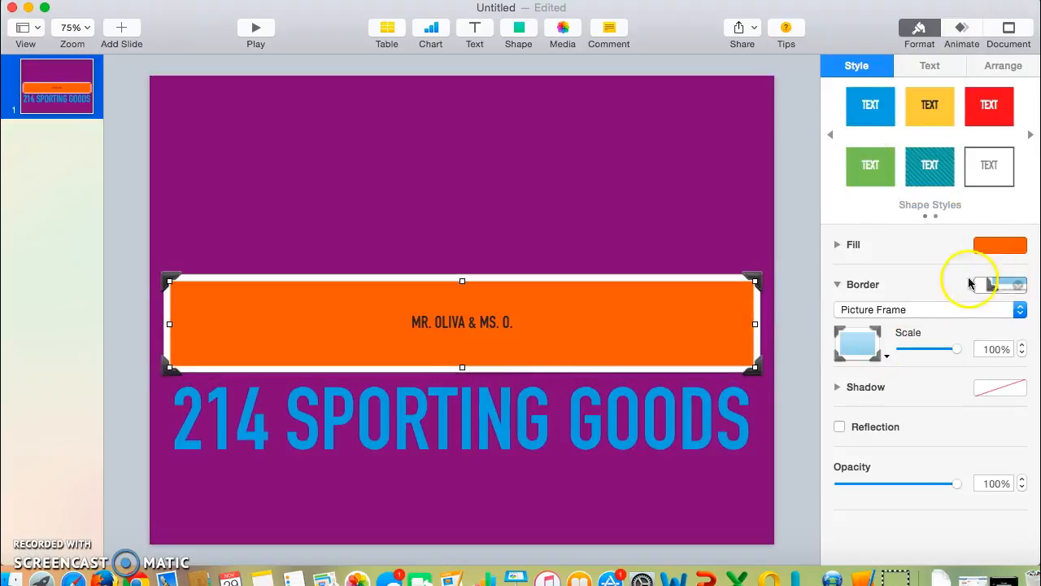
{"action": "left_click", "coordinate": [1002, 287]}
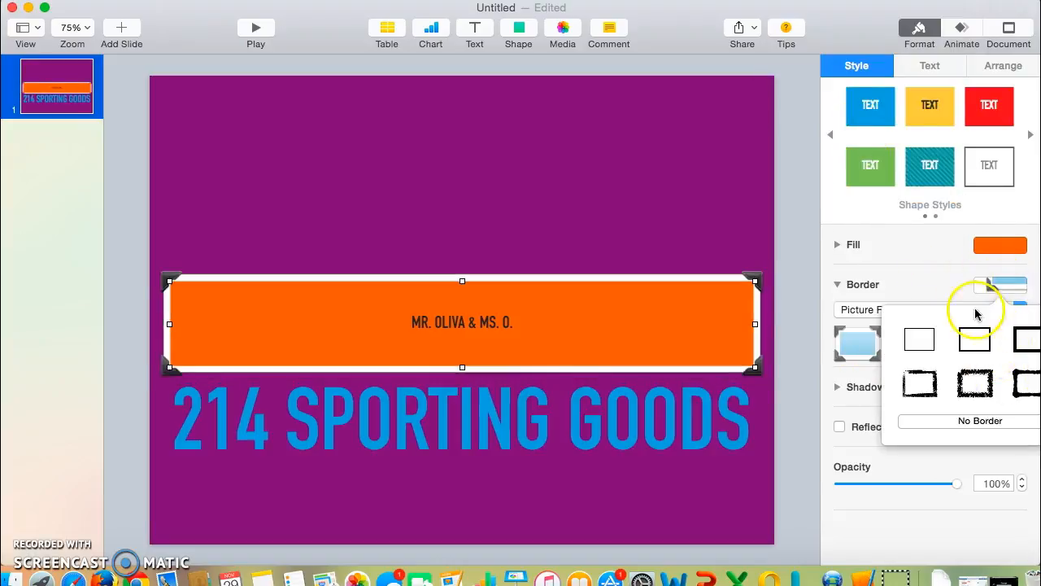
{"action": "left_click", "coordinate": [927, 281]}
Set the subtitle box border type to Line with the dotted line style
{"action": "left_click", "coordinate": [925, 309]}
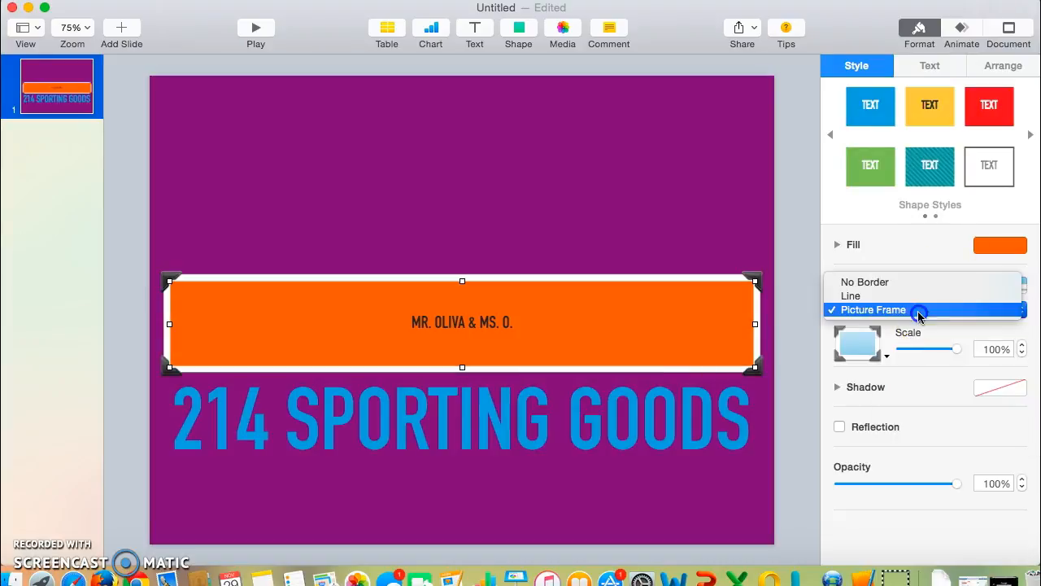
{"action": "left_click", "coordinate": [907, 298]}
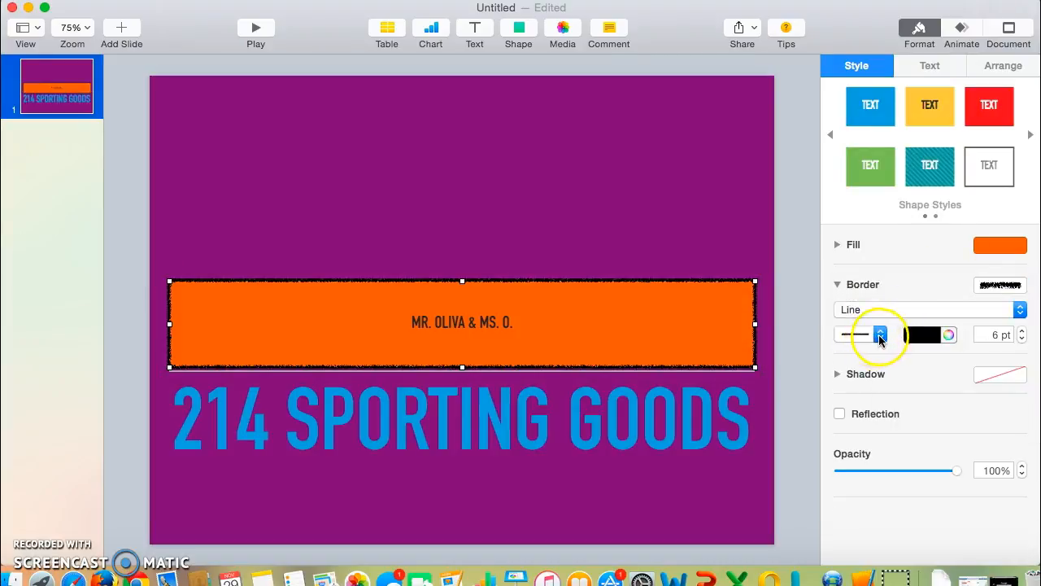
{"action": "left_click", "coordinate": [878, 334]}
{"action": "left_click", "coordinate": [876, 320]}
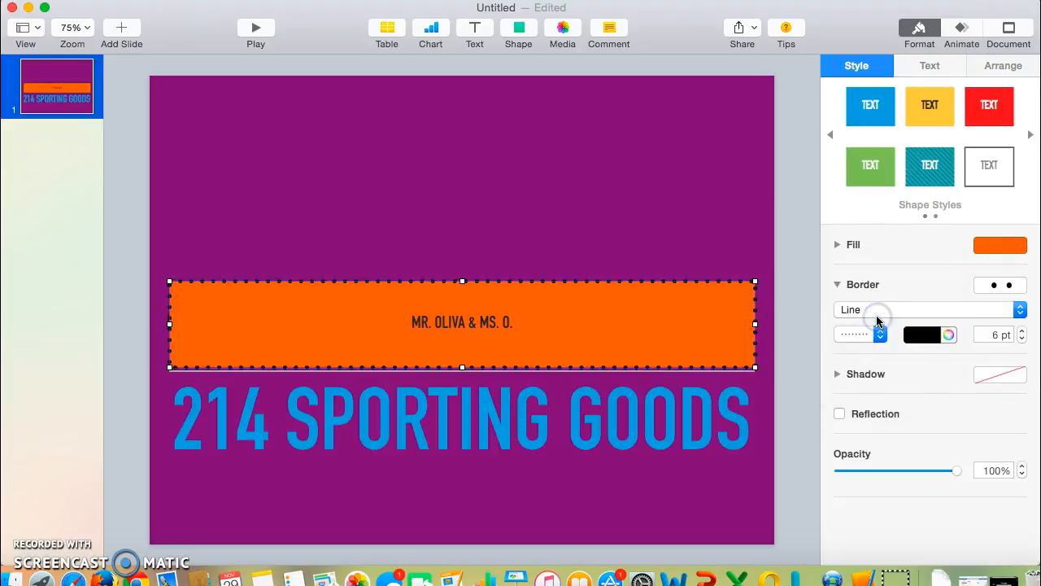
Color the subtitle box's dotted border Lemon from the crayon colors and set its thickness to 10 pt
{"action": "left_click", "coordinate": [948, 335]}
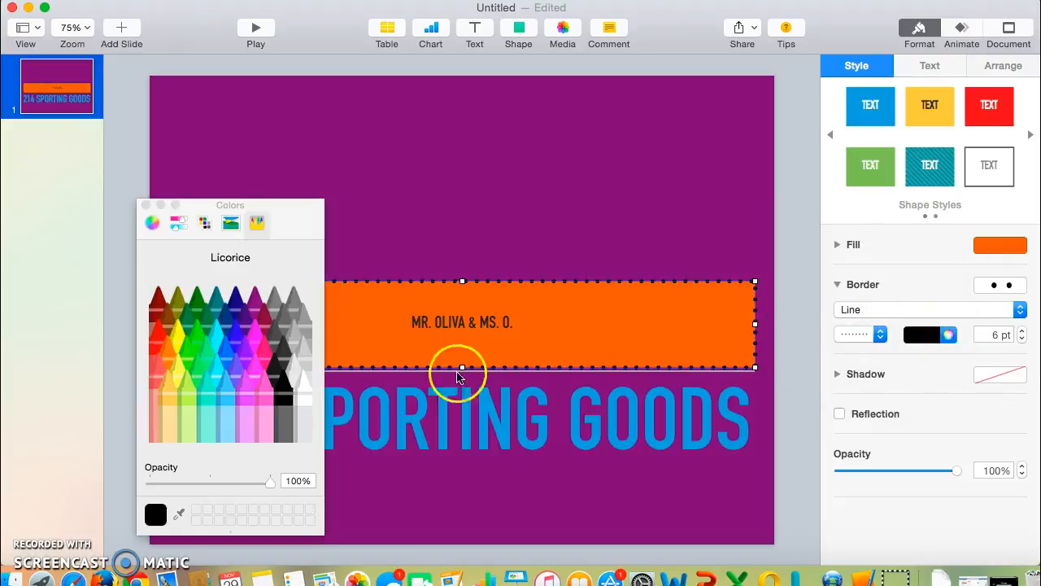
{"action": "left_click", "coordinate": [236, 329]}
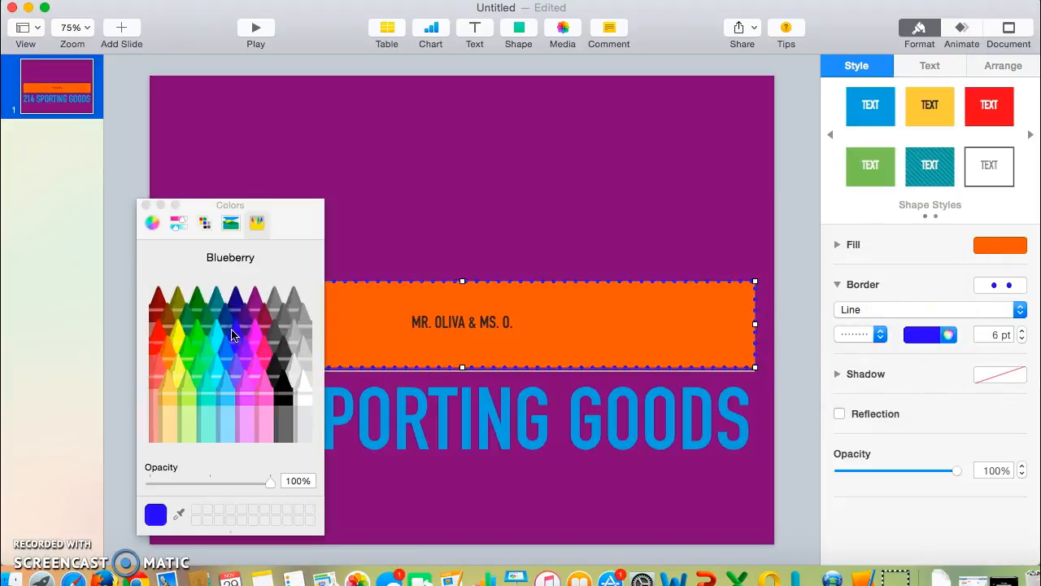
{"action": "left_click", "coordinate": [179, 331]}
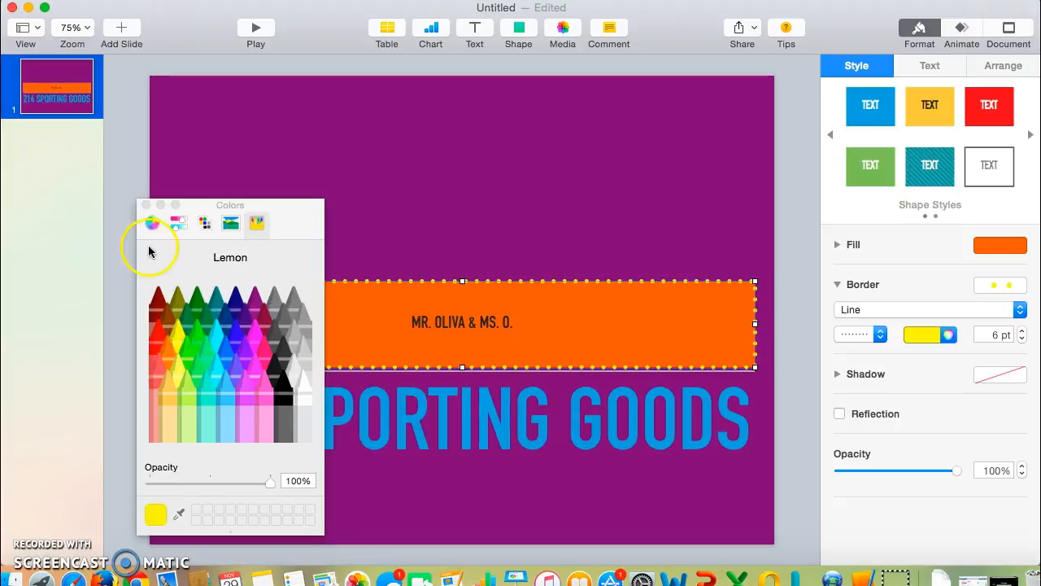
{"action": "left_click", "coordinate": [146, 205]}
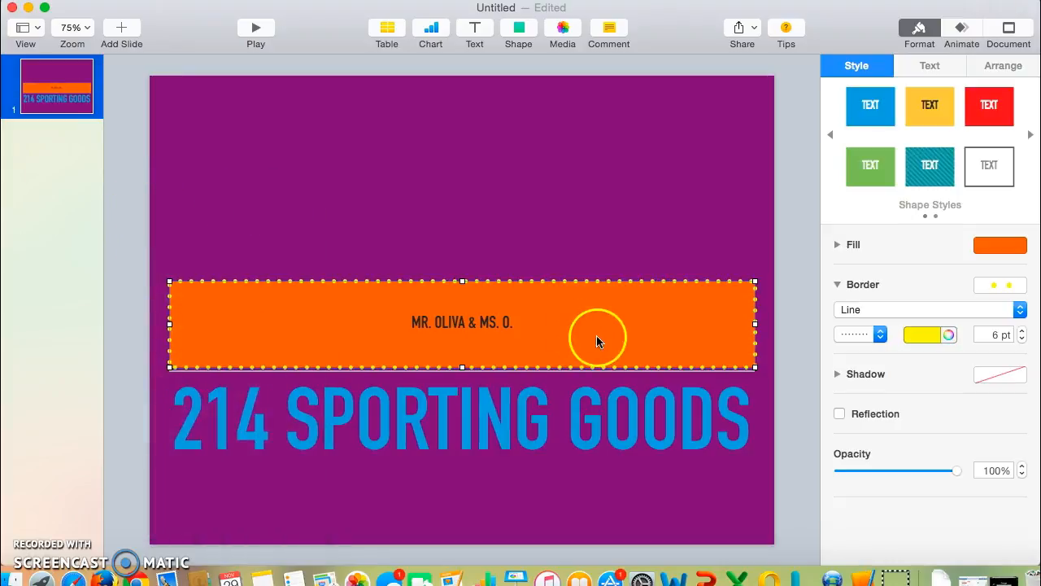
{"action": "left_click", "coordinate": [1023, 332]}
{"action": "left_click", "coordinate": [1024, 332]}
{"action": "left_click", "coordinate": [1023, 332]}
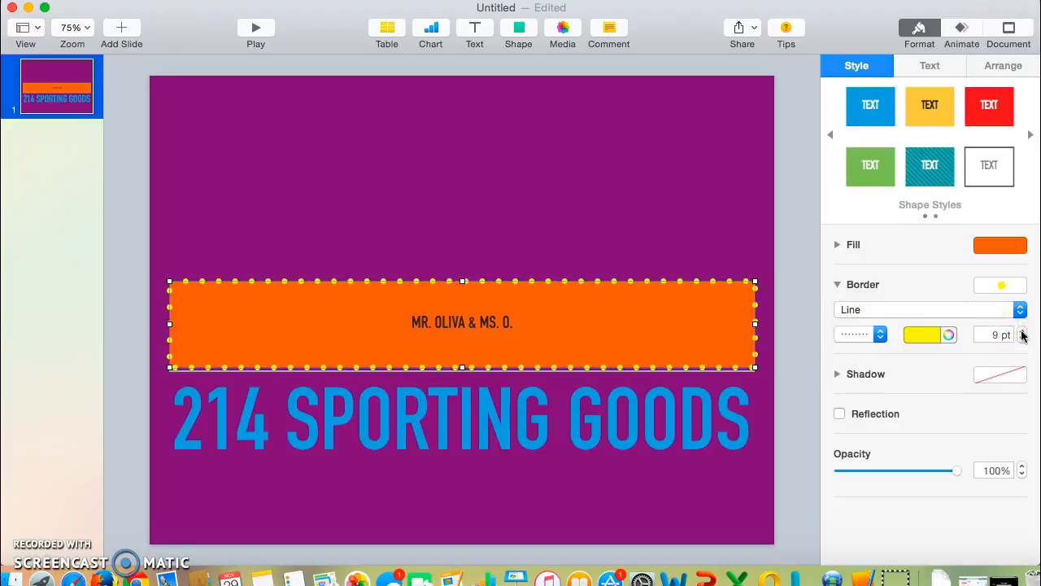
{"action": "left_click", "coordinate": [1023, 332]}
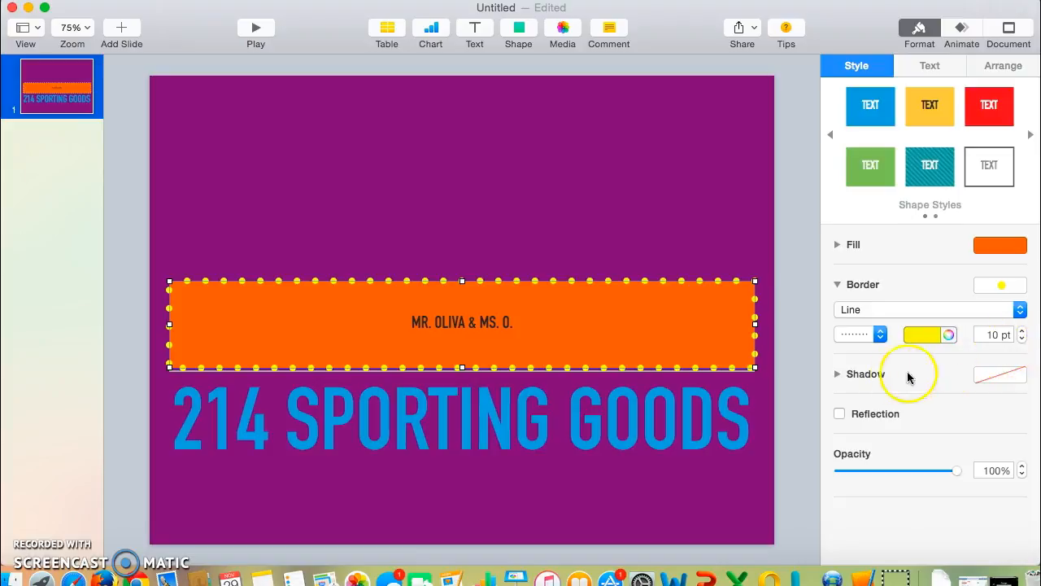
Give the subtitle box a preset drop shadow that falls toward its lower right
{"action": "left_click", "coordinate": [1015, 373]}
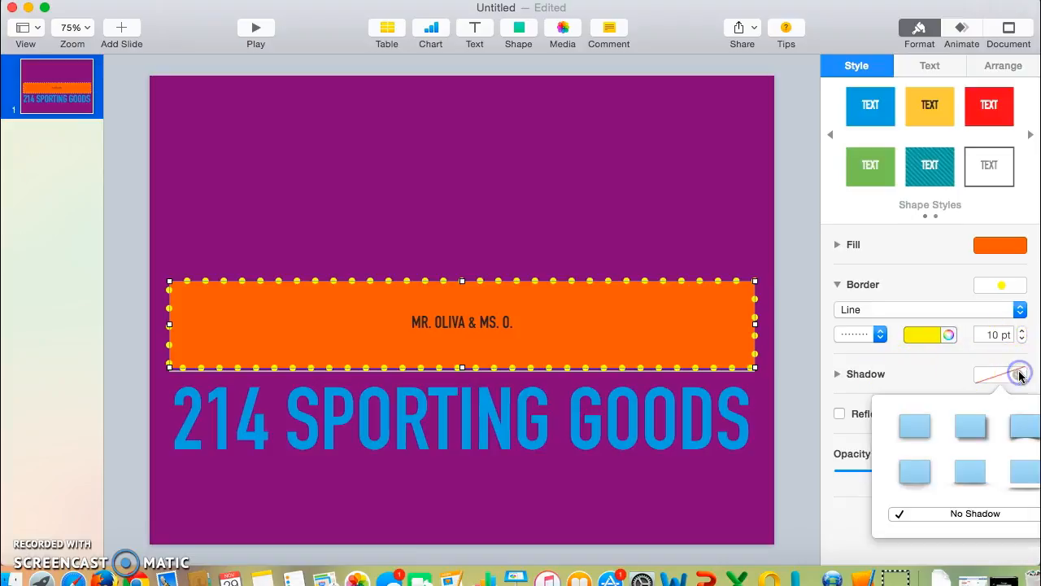
{"action": "left_click", "coordinate": [1025, 473]}
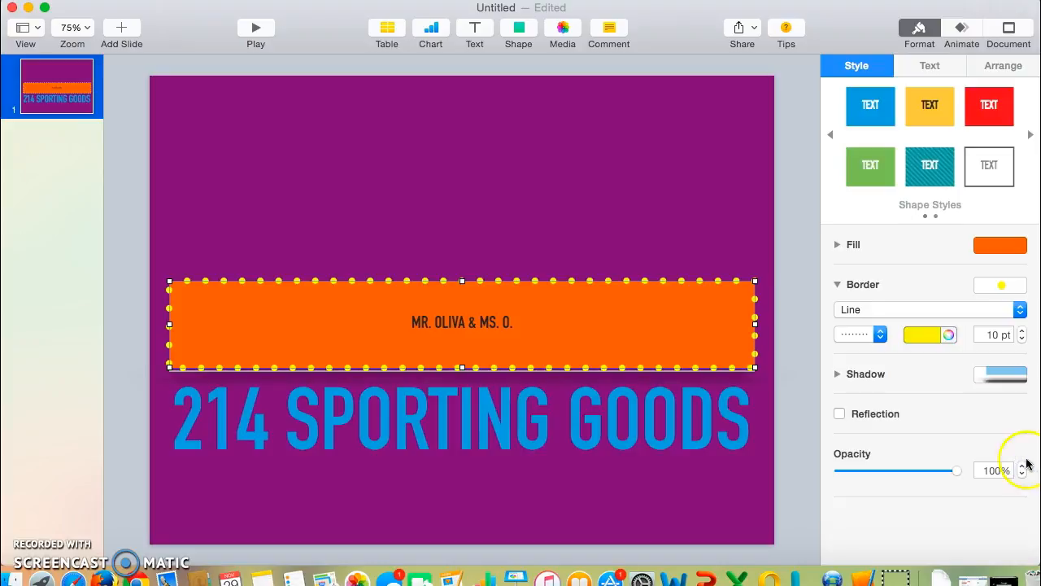
{"action": "left_click", "coordinate": [1007, 376]}
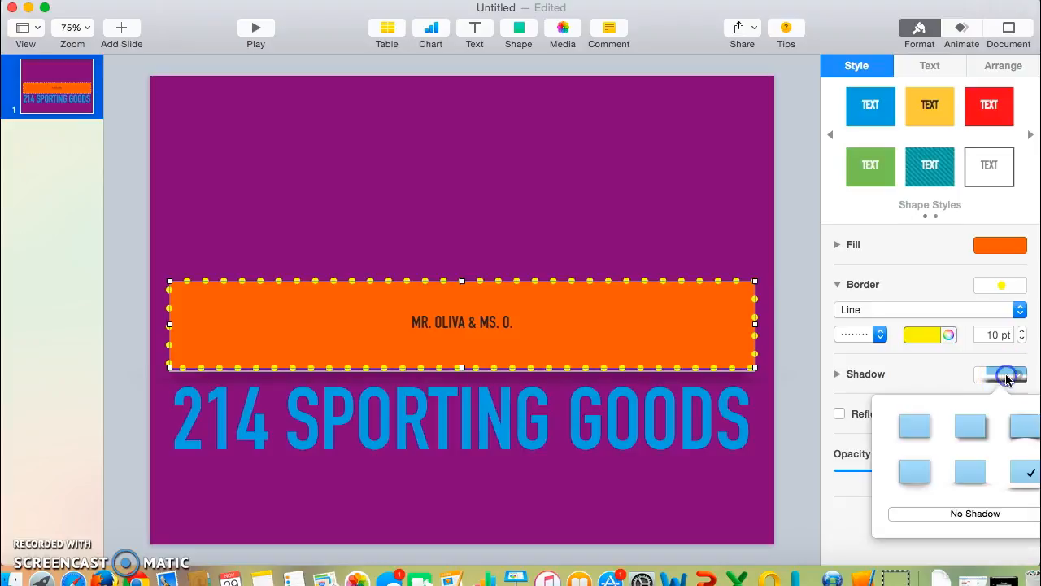
{"action": "left_click", "coordinate": [968, 425]}
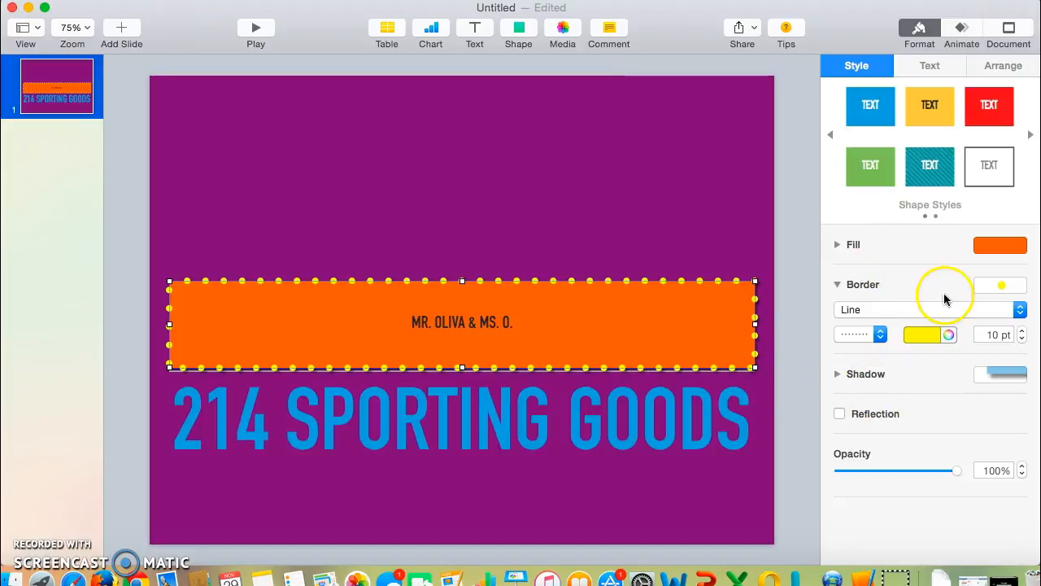
Set the whole subtitle text to 50 pt and color it Blueberry from the crayon colors
{"action": "left_click", "coordinate": [931, 66]}
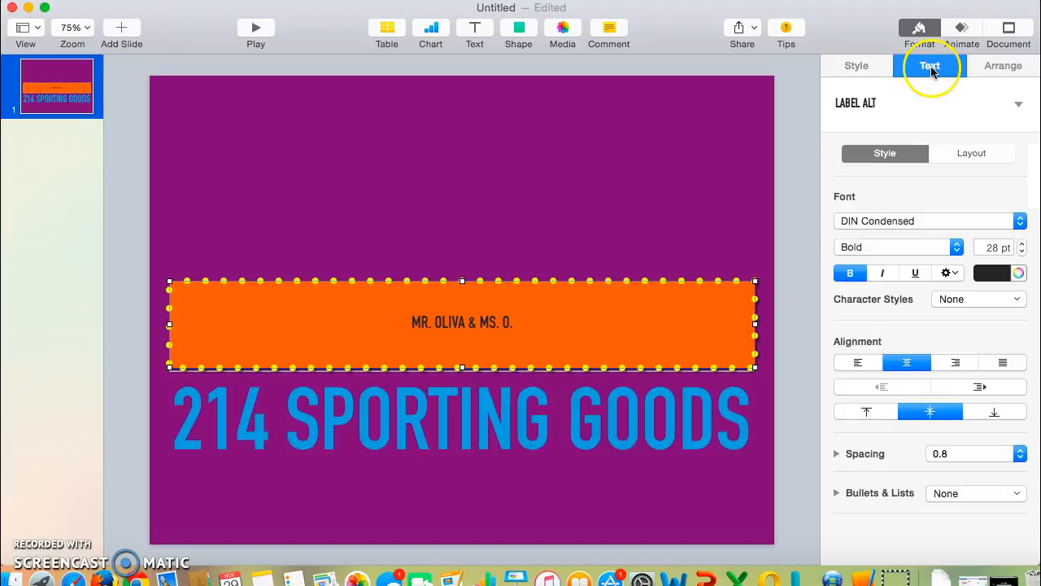
{"action": "triple_click", "coordinate": [459, 320]}
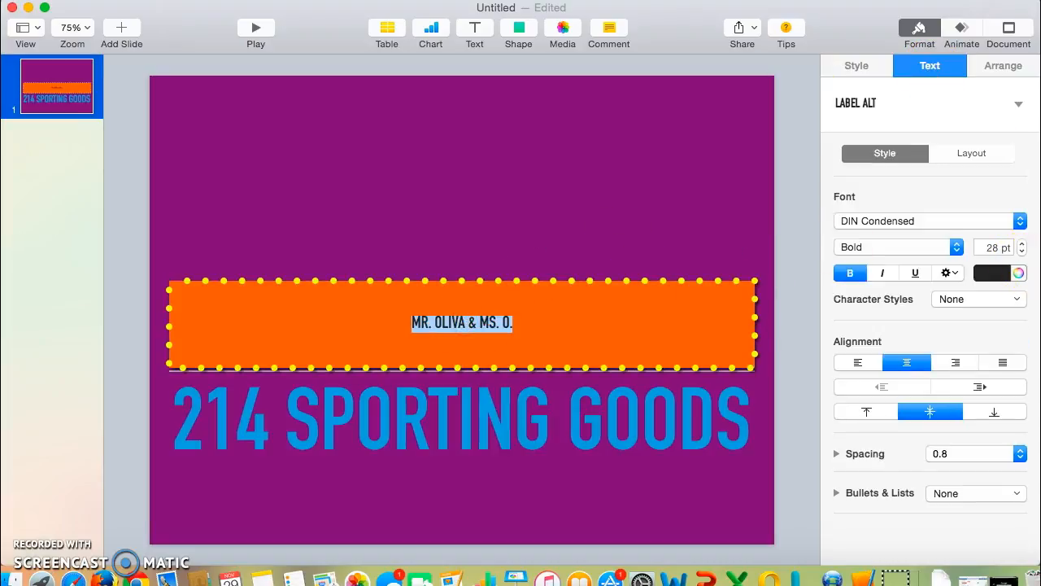
{"action": "left_click", "coordinate": [991, 247]}
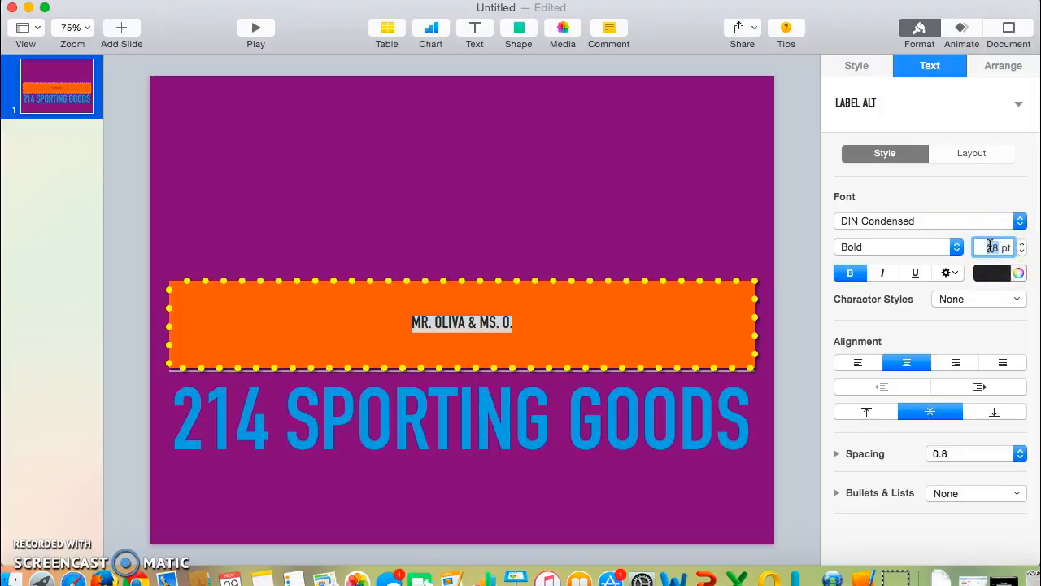
{"action": "type", "text": "50"}
{"action": "key", "text": "Return"}
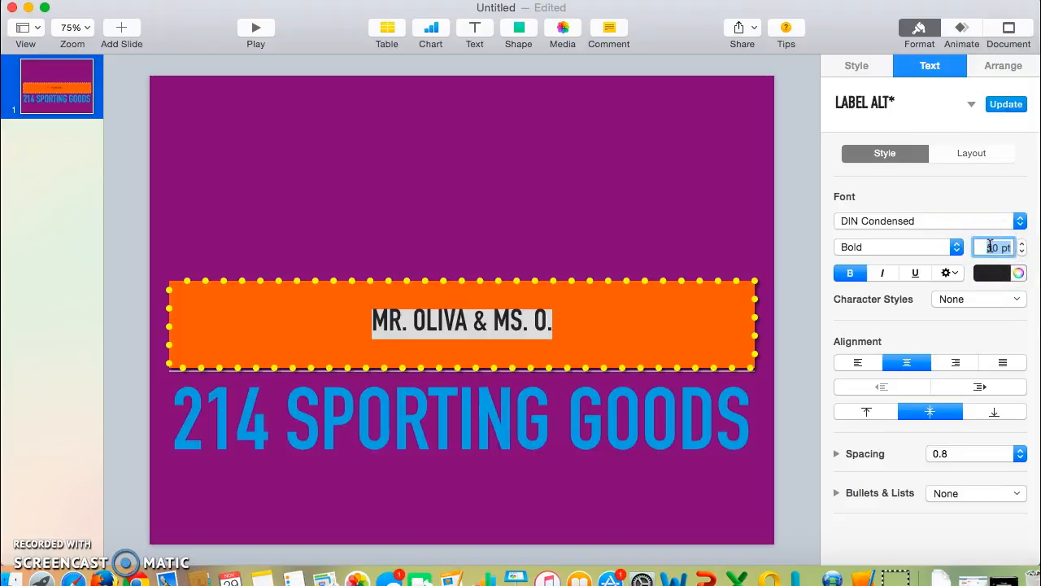
{"action": "left_click", "coordinate": [1022, 276]}
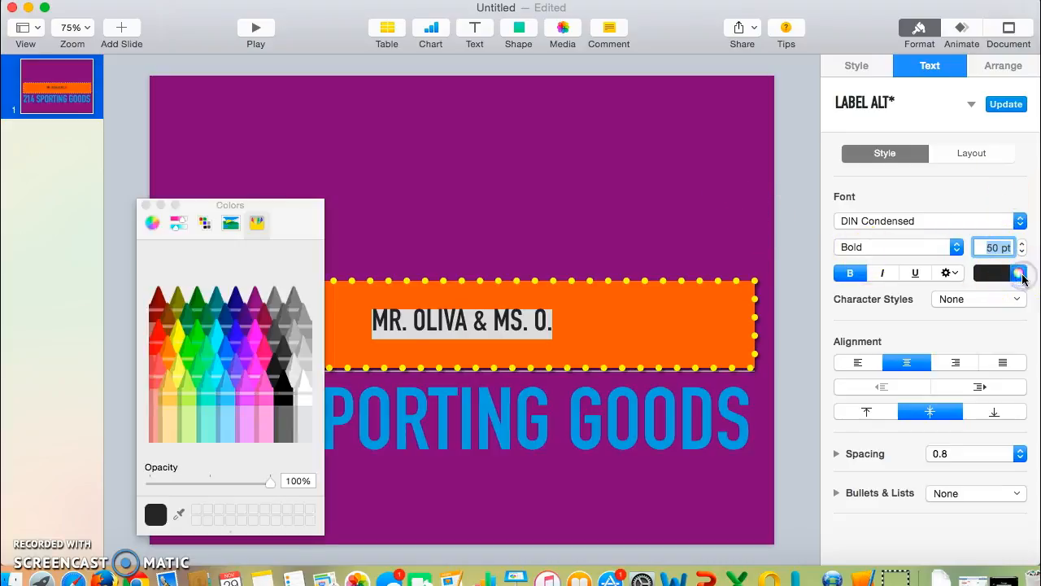
{"action": "left_click", "coordinate": [234, 332]}
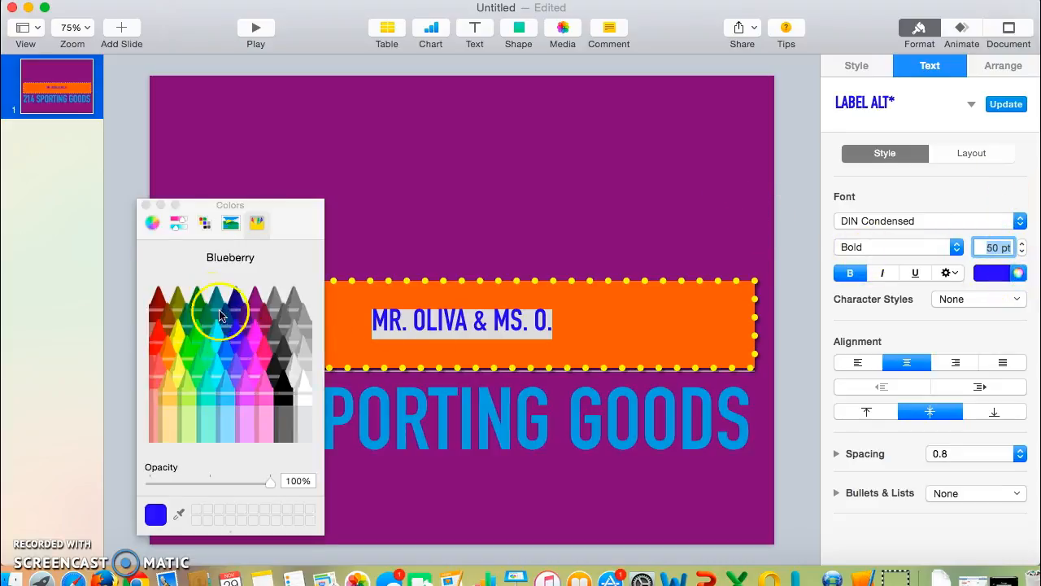
{"action": "left_click", "coordinate": [146, 205]}
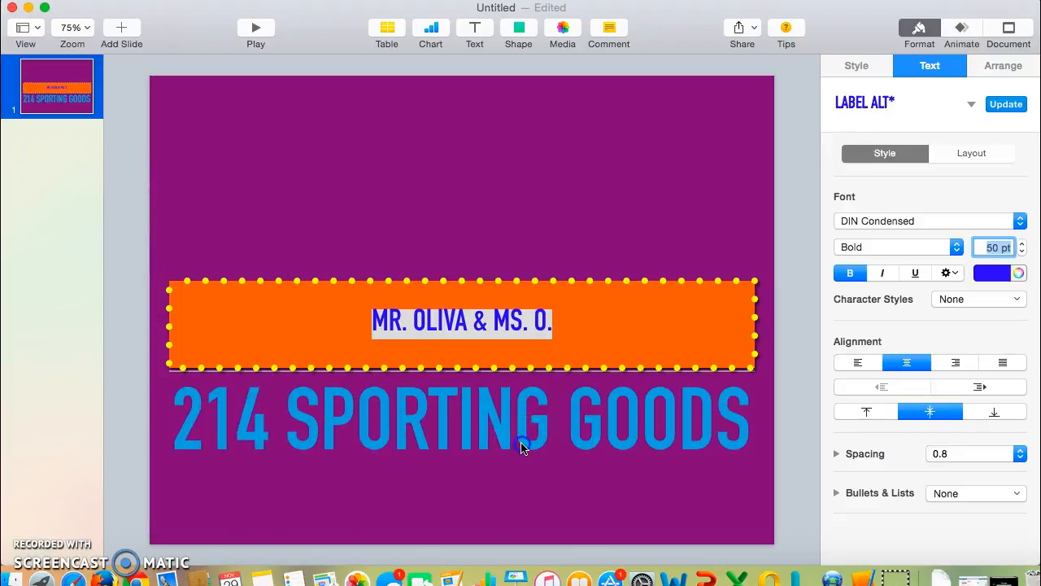
Rotate the "214 Sporting Goods" title box to an angle of 15°
{"action": "double_click", "coordinate": [522, 443]}
{"action": "triple_click", "coordinate": [522, 442]}
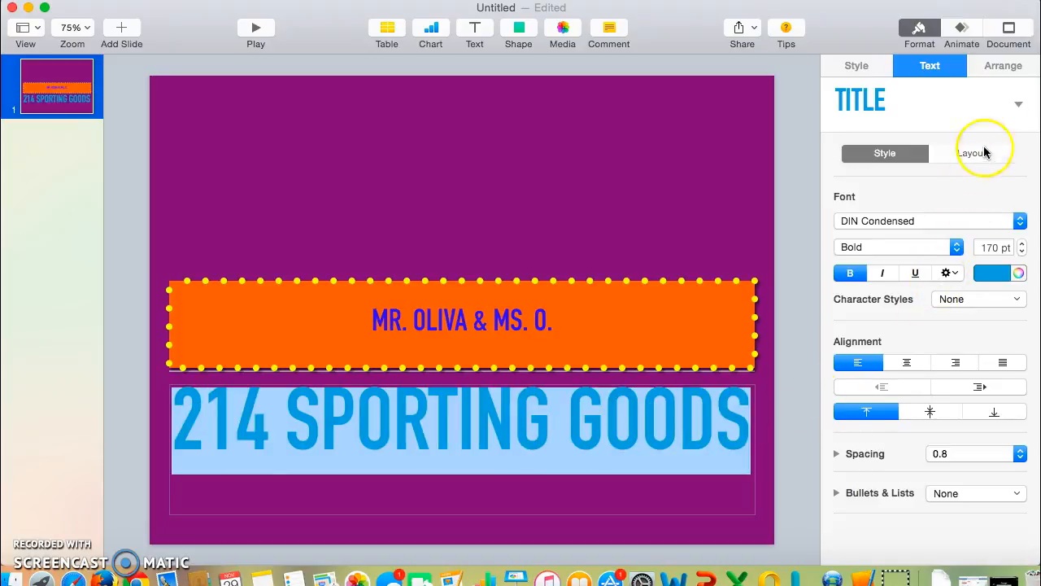
{"action": "left_click", "coordinate": [1005, 65]}
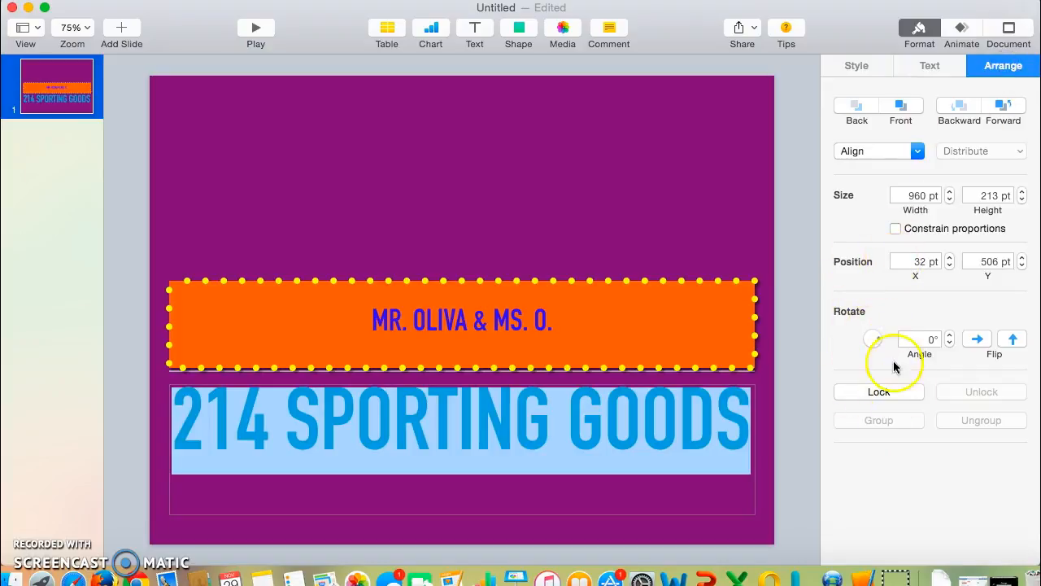
{"action": "left_click", "coordinate": [952, 334]}
{"action": "left_click", "coordinate": [950, 334]}
{"action": "left_click", "coordinate": [949, 334]}
{"action": "left_click", "coordinate": [949, 335]}
{"action": "left_click", "coordinate": [949, 335]}
{"action": "left_click", "coordinate": [950, 334]}
{"action": "left_click", "coordinate": [949, 335]}
{"action": "left_click", "coordinate": [949, 334]}
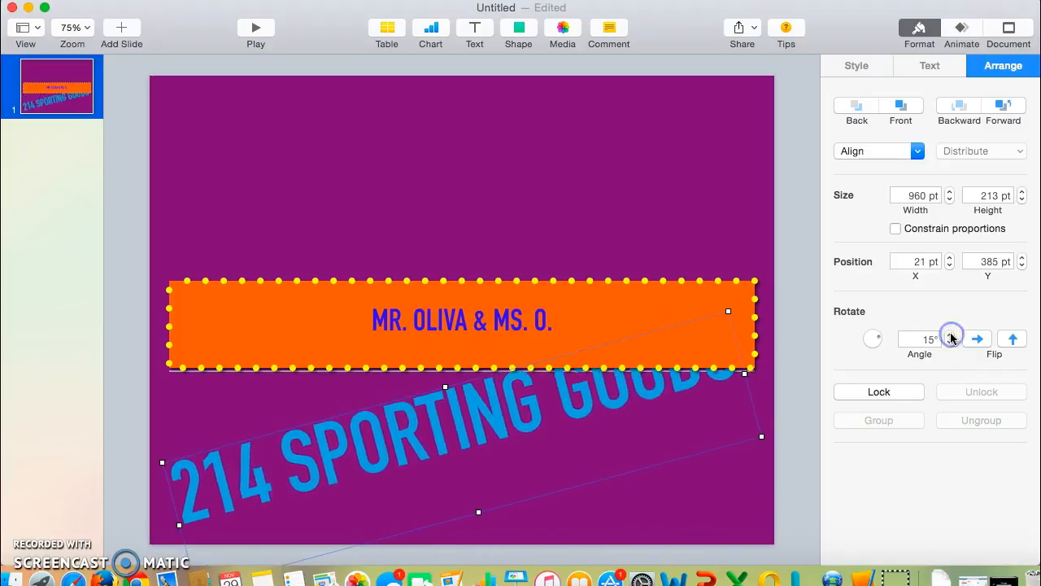
Move the rotated title to the upper part of the slide and the orange subtitle box just below the horizontal line
{"action": "left_click_drag", "start_coordinate": [521, 412], "coordinate": [519, 177]}
{"action": "left_click", "coordinate": [534, 296]}
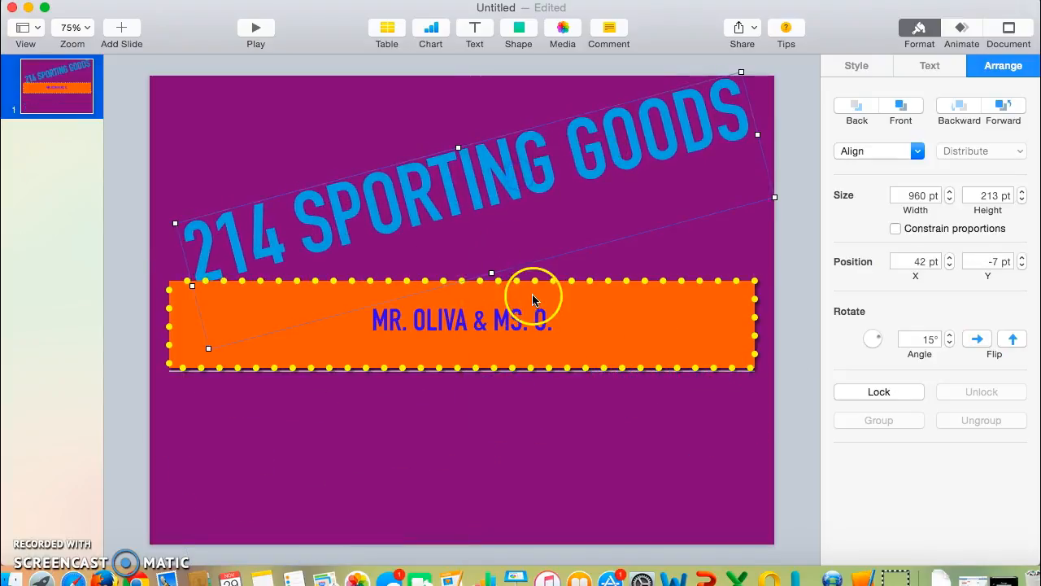
{"action": "left_click_drag", "start_coordinate": [560, 298], "coordinate": [562, 401]}
{"action": "left_click", "coordinate": [640, 296]}
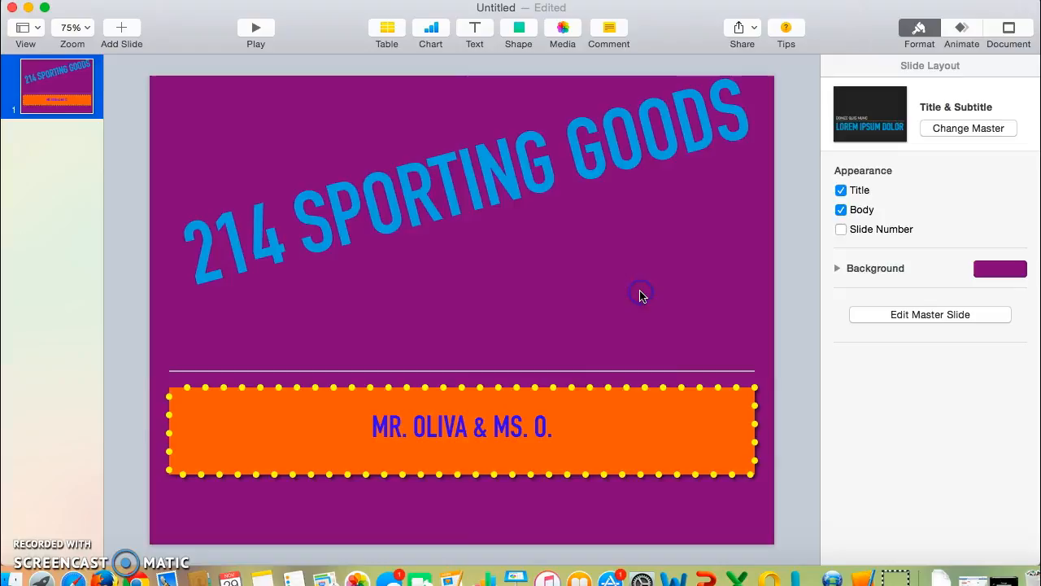